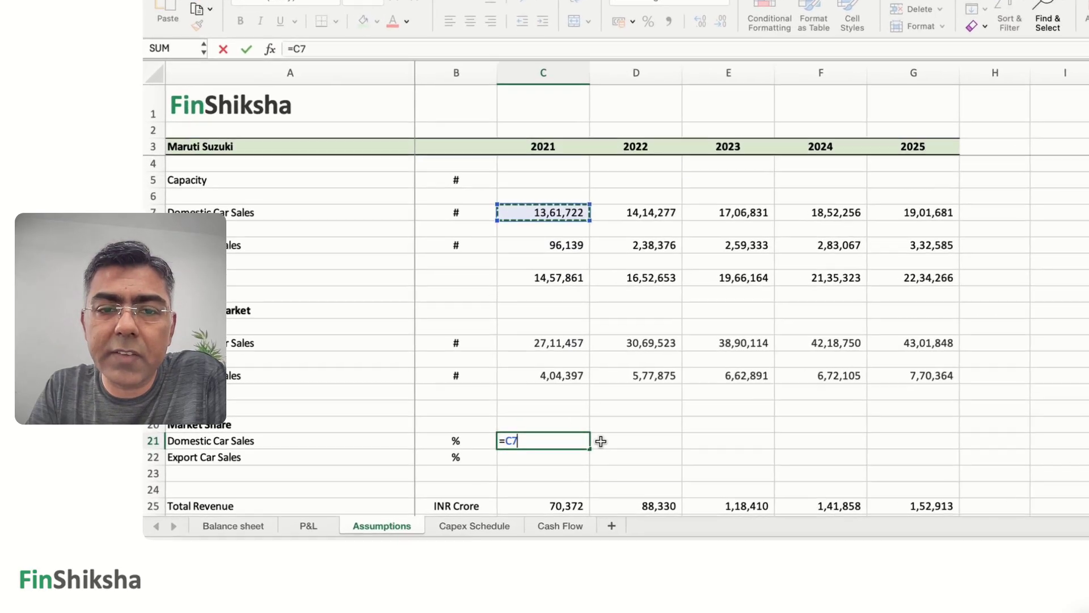
- Complete the 2021 domestic market share formula in C21 as =C7/C15
text(/)
key(Up)
key(Up)
key(Up)
key(Up)
key(Up)
key(Up)
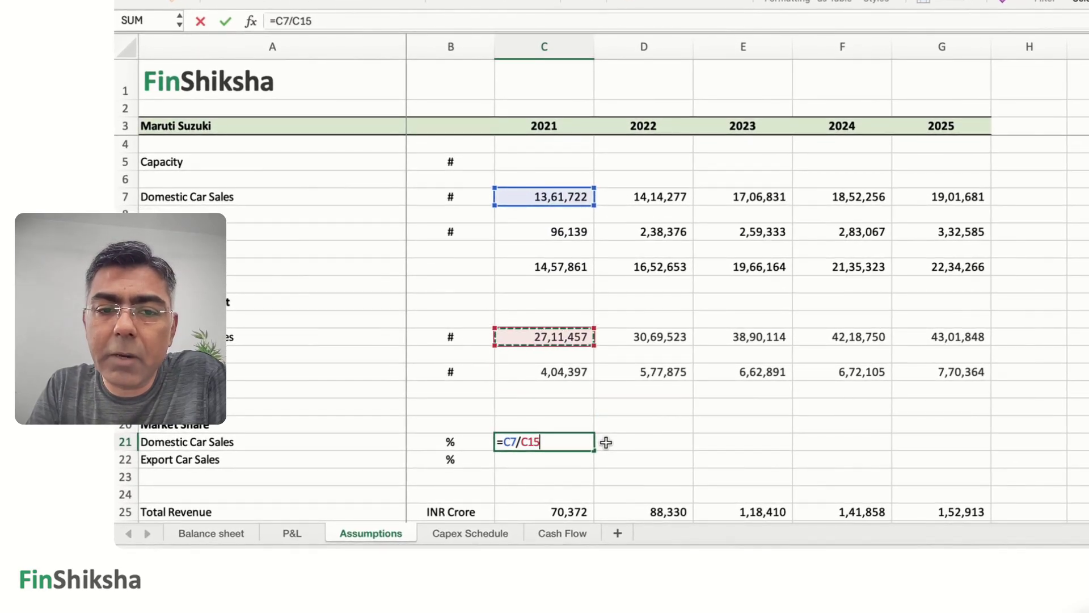
key(Return)
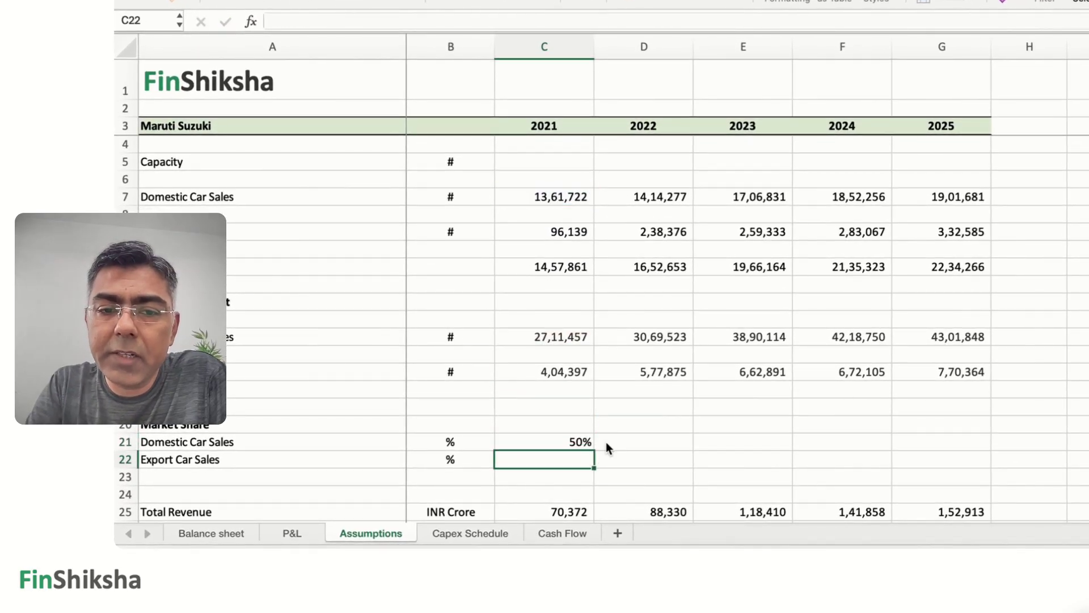
- Calculate the 2021 export market share in C22 with the formula =C9/C17
text(=)
key(Up)
key(Up)
key(Up)
key(Up)
key(Up)
key(Up)
key(Up)
key(Up)
key(Up)
key(Up)
key(Up)
key(Up)
key(Up)
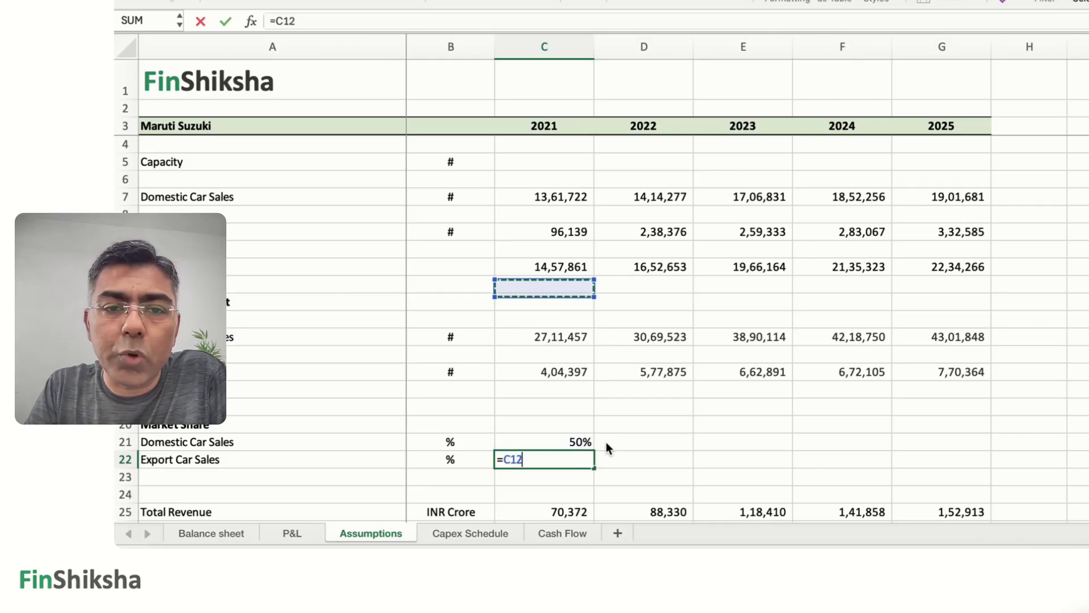
text(/)
key(Up)
key(Up)
key(Up)
key(Up)
key(Up)
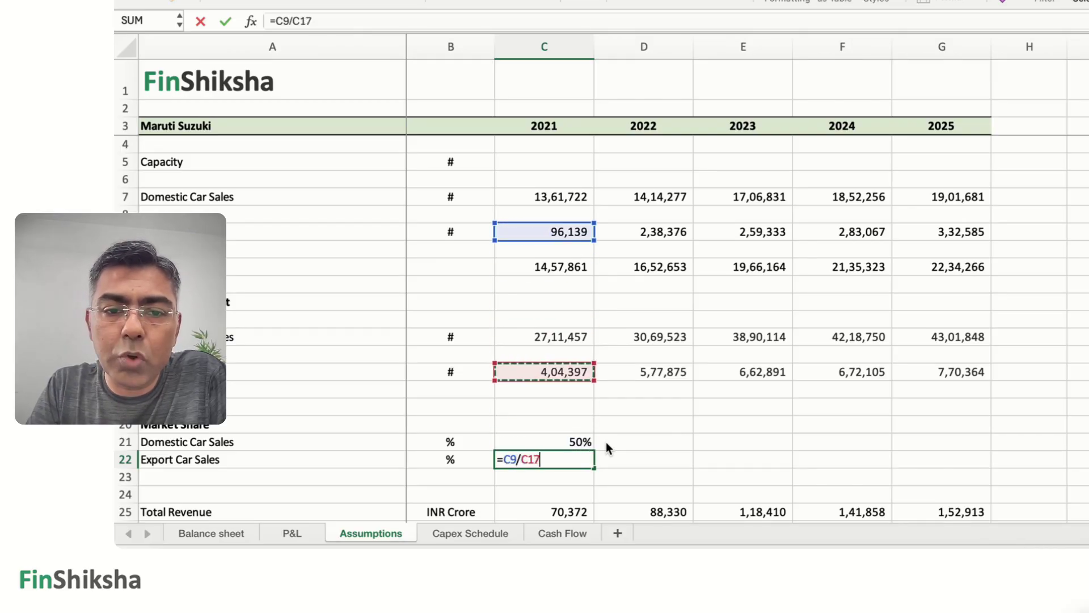
key(Return)
- Copy the domestic and export market share formulas from C21:C22 across to 2025 in column G
key(Up)
key(Up)
key(shift+Down)
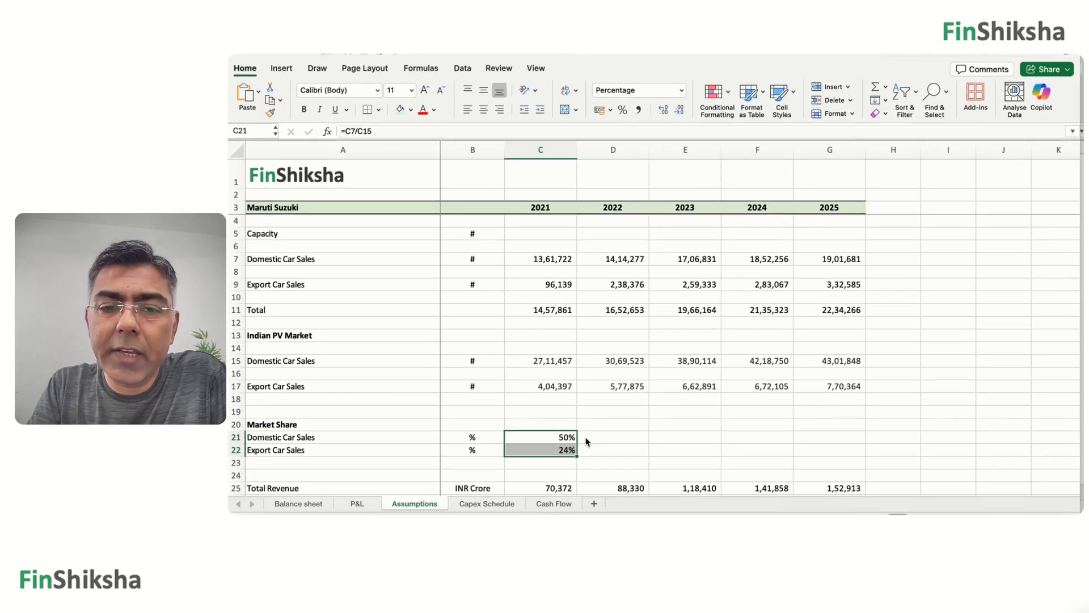
key(ctrl+c)
key(shift+Right)
key(shift+Right)
key(shift+Right)
key(shift+Right)
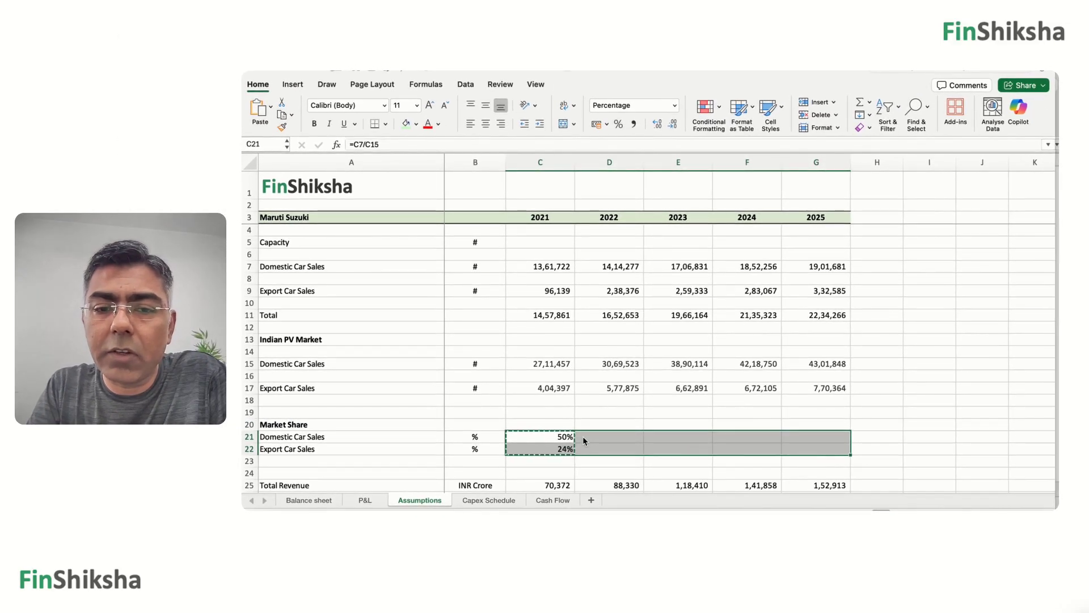
key(ctrl+v)
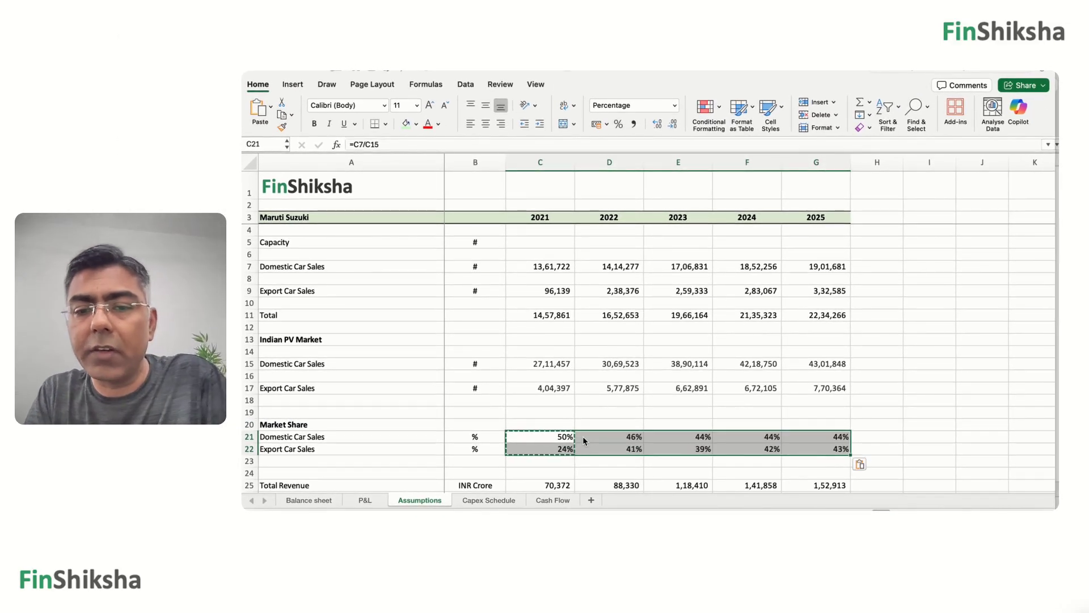
key(Escape)
click(584, 436)
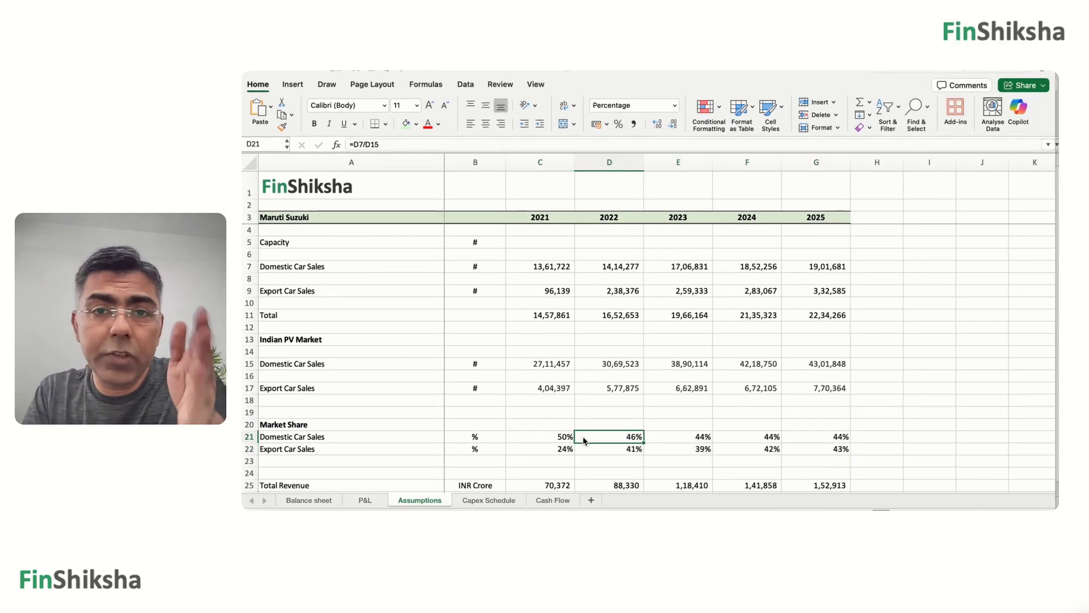
key(Right)
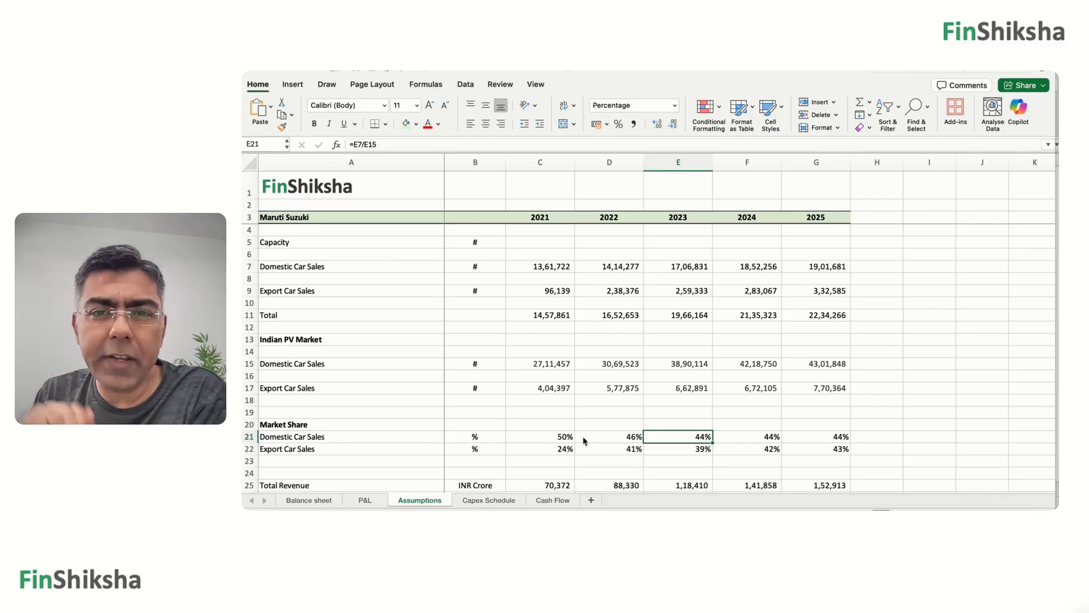
- Calculate the 2021 Realization Per Car in C26 with the formula =C25*10^7/C11
scroll(585, 440, down, 4)
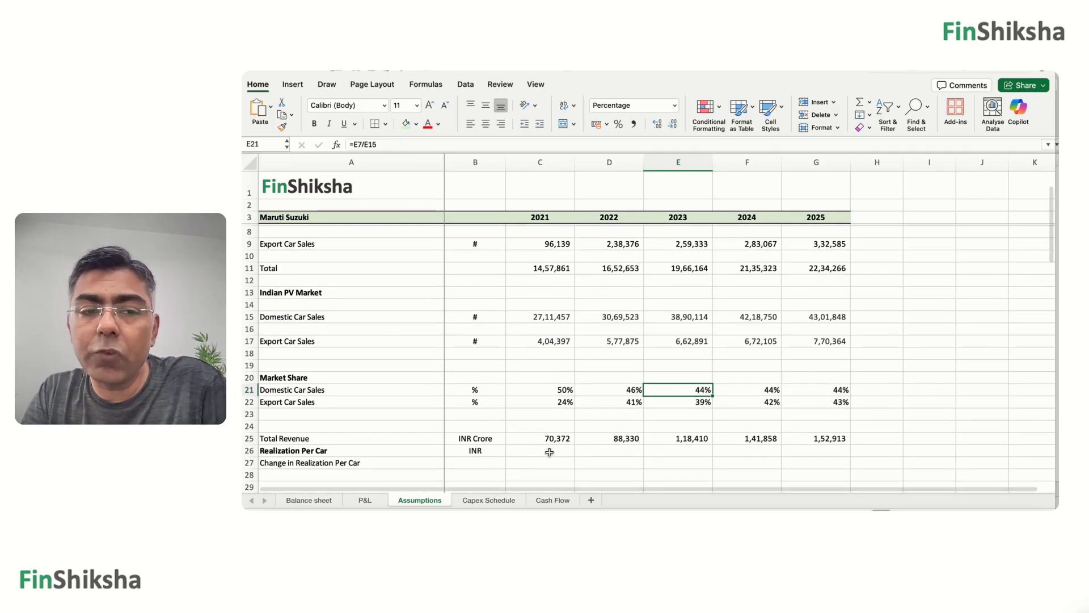
click(546, 438)
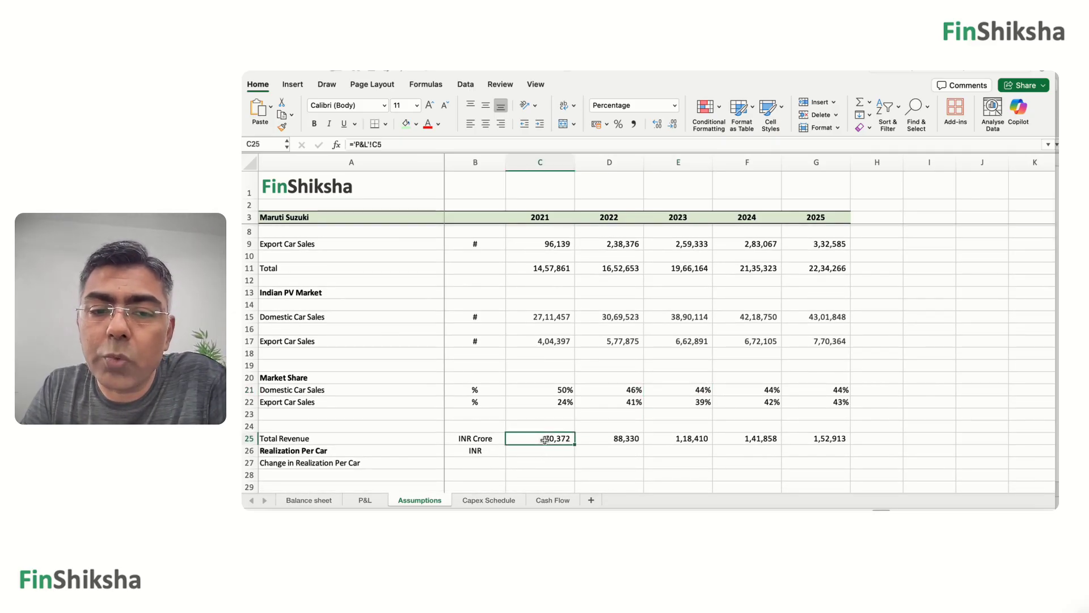
click(546, 451)
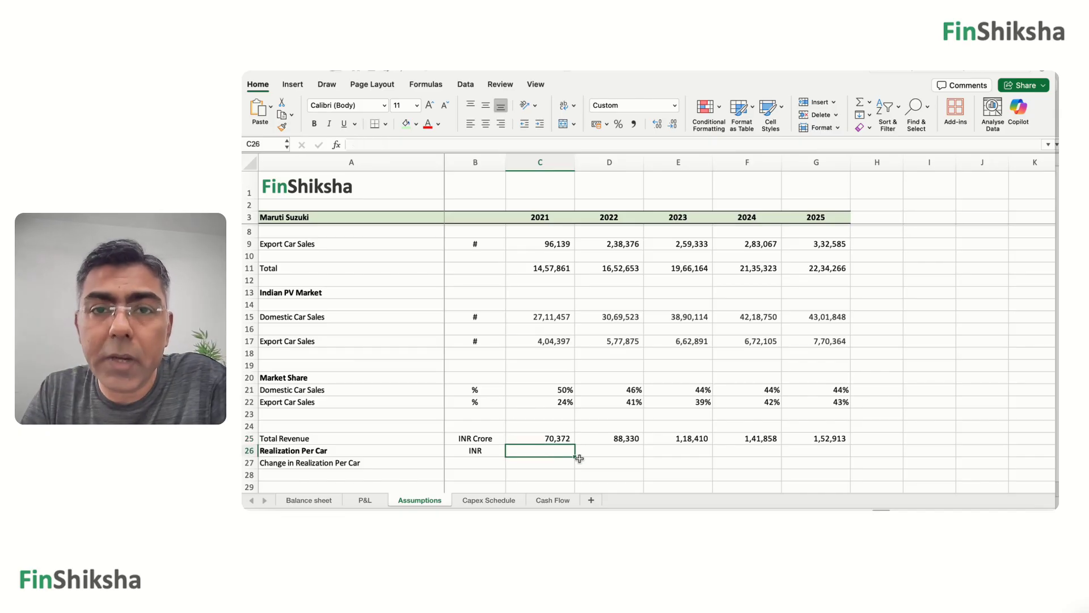
text(=)
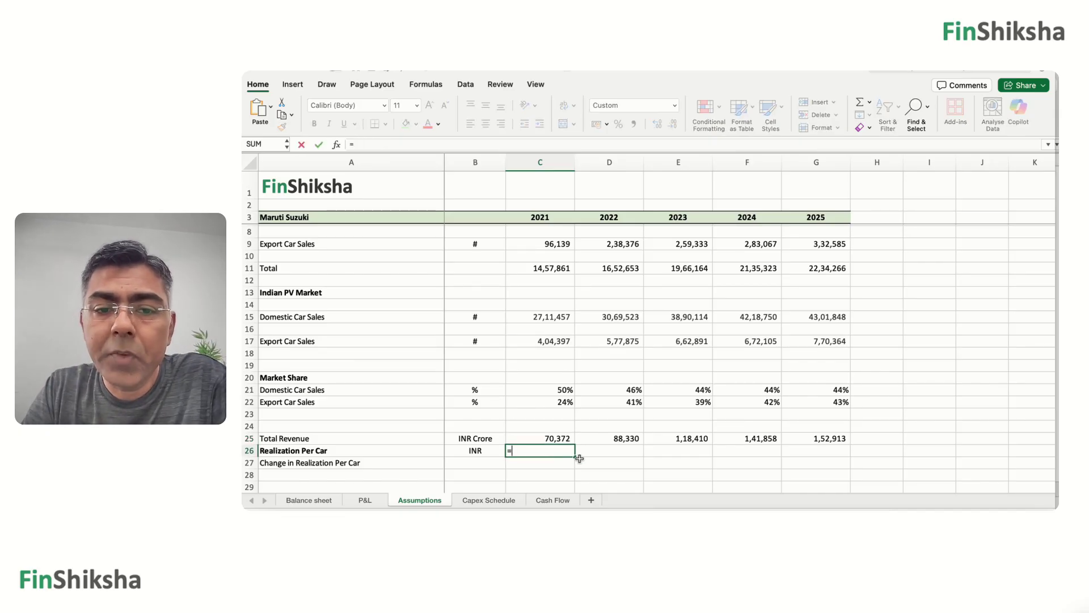
key(Up)
text(*10)
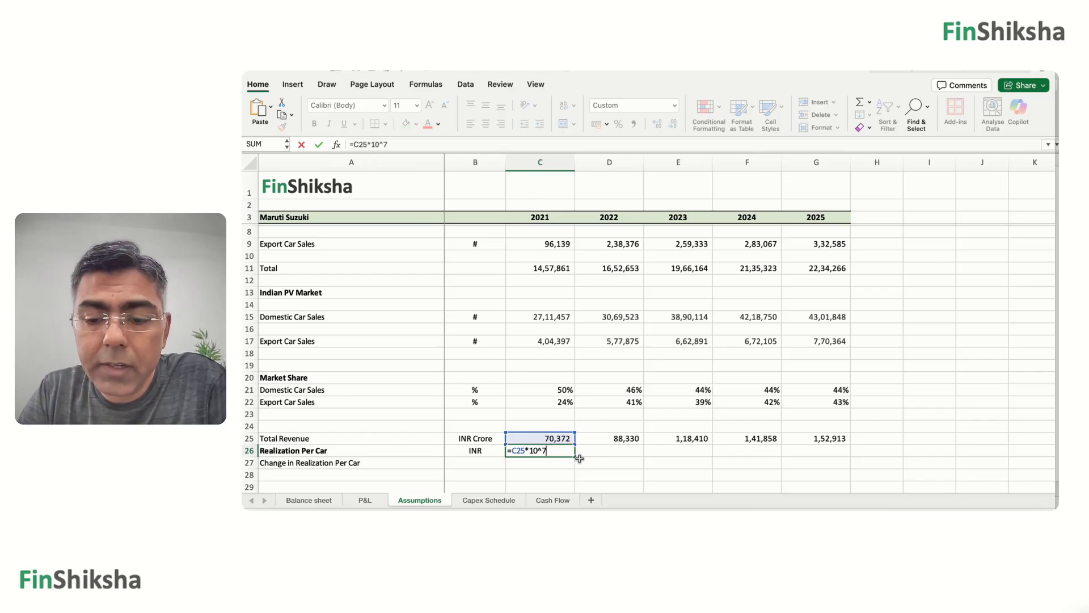
scroll(573, 324, up, 2)
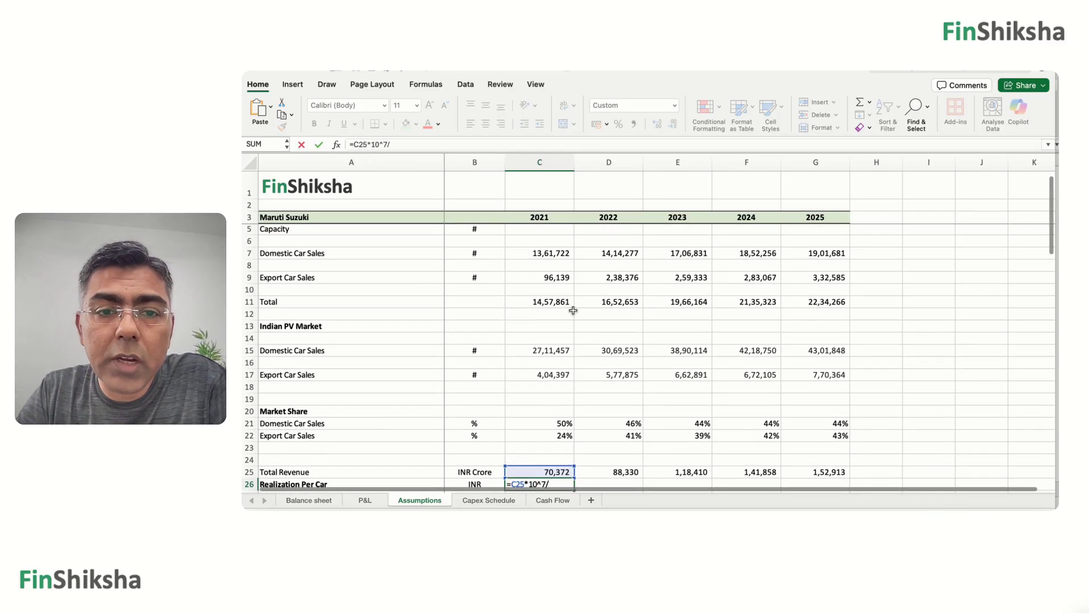
click(563, 301)
key(Return)
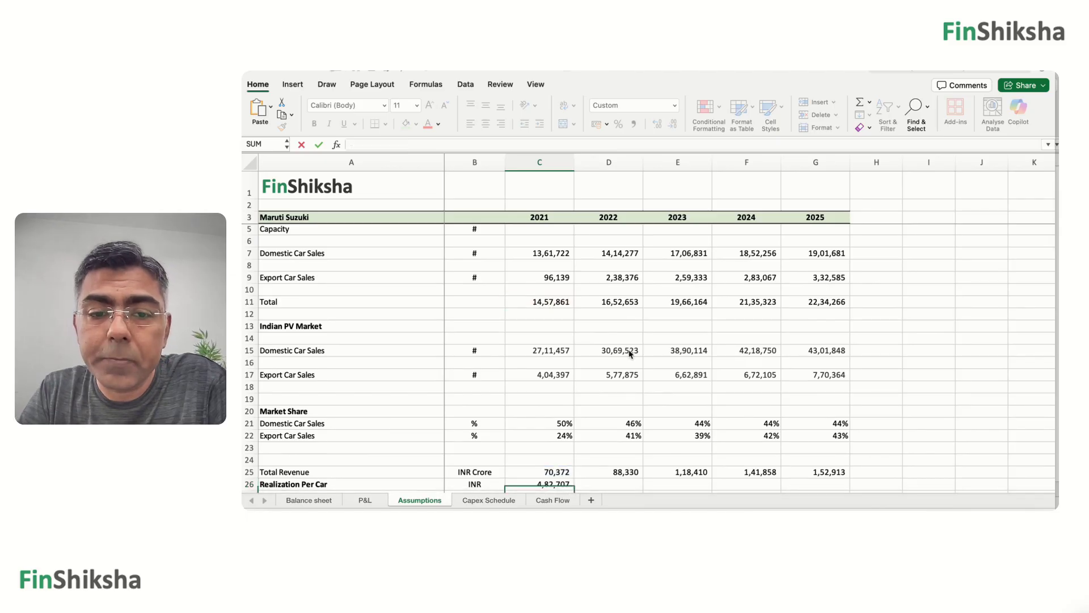
- Copy the Realization Per Car formula from C26 across the row to 2025 in G26
scroll(629, 353, down, 1)
key(Up)
key(super+c)
key(shift+Right)
key(shift+Right)
key(shift+Right)
key(shift+Right)
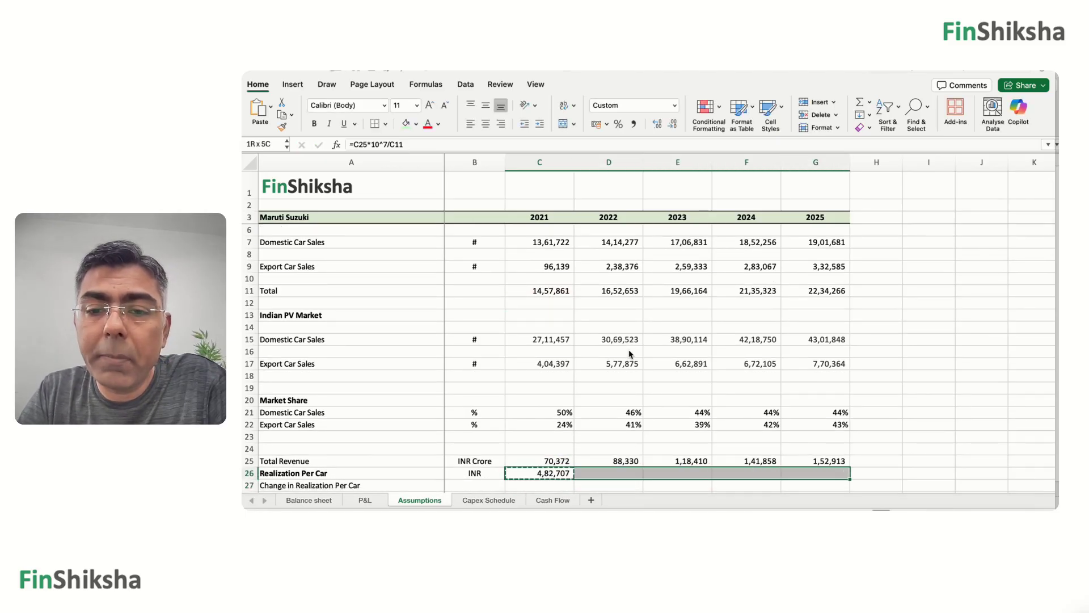
key(super+v)
key(Escape)
- Calculate the 2022 Change in Realization Per Car in D27 with the formula =D26/C26-1
key(Down)
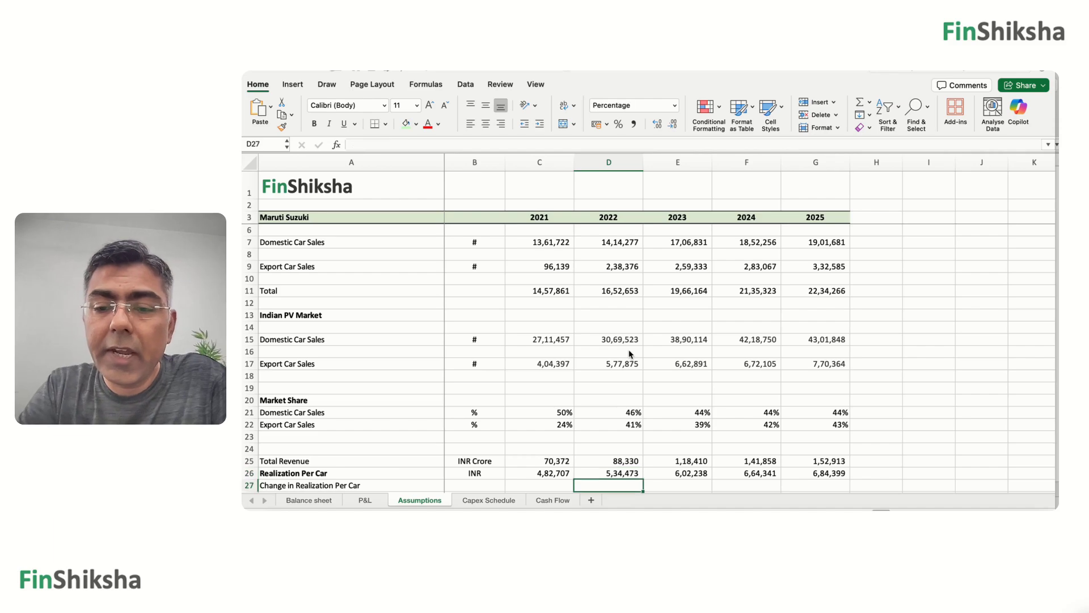
text(=)
key(Up)
text(/)
key(Up)
key(Left)
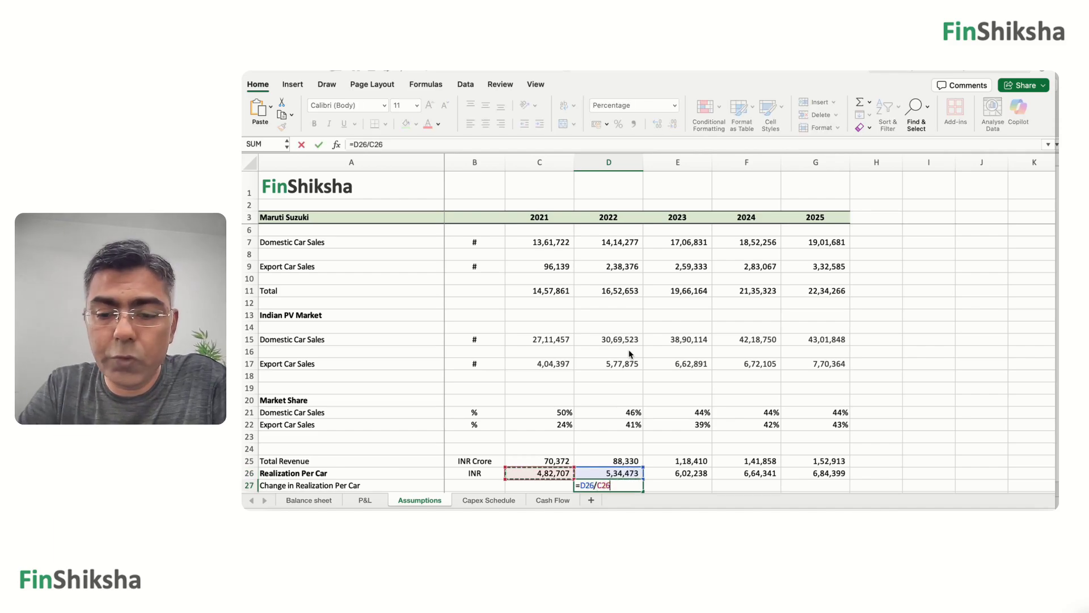
text(-1)
key(Return)
- Copy the Change in Realization Per Car formula from D27 to the 2023 through 2025 cells, E27:G27
key(Up)
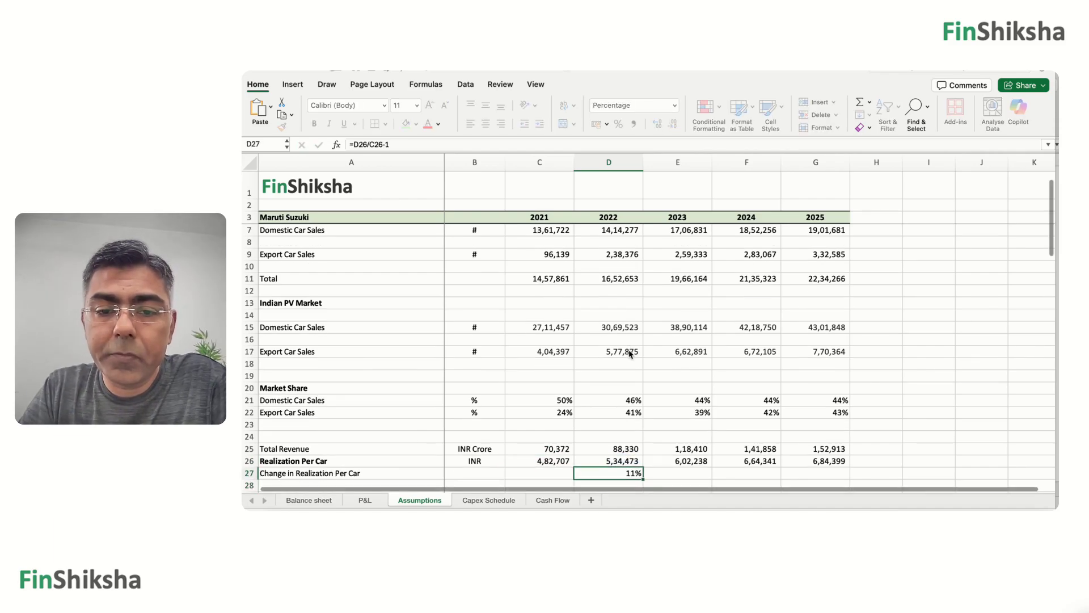
key(super+c)
key(Right)
key(shift+Right)
key(shift+Right)
key(Return)
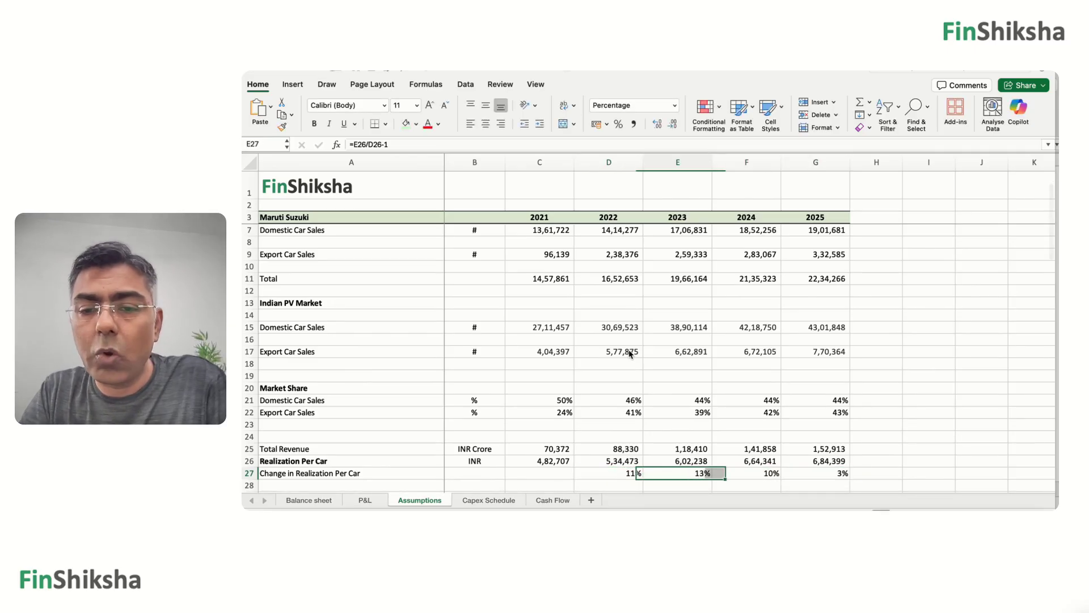
key(Right)
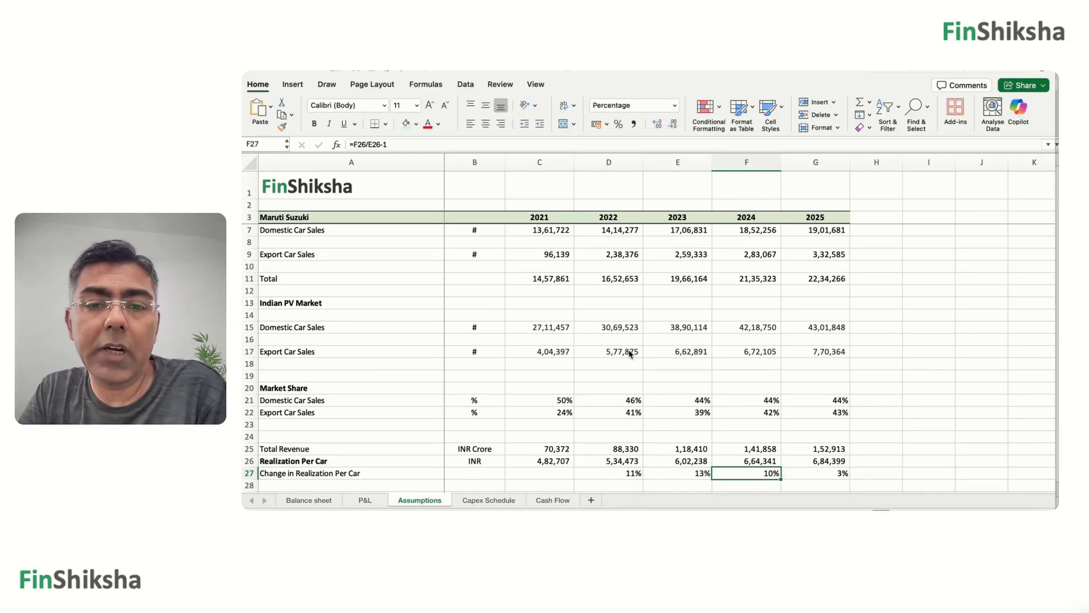
key(Right)
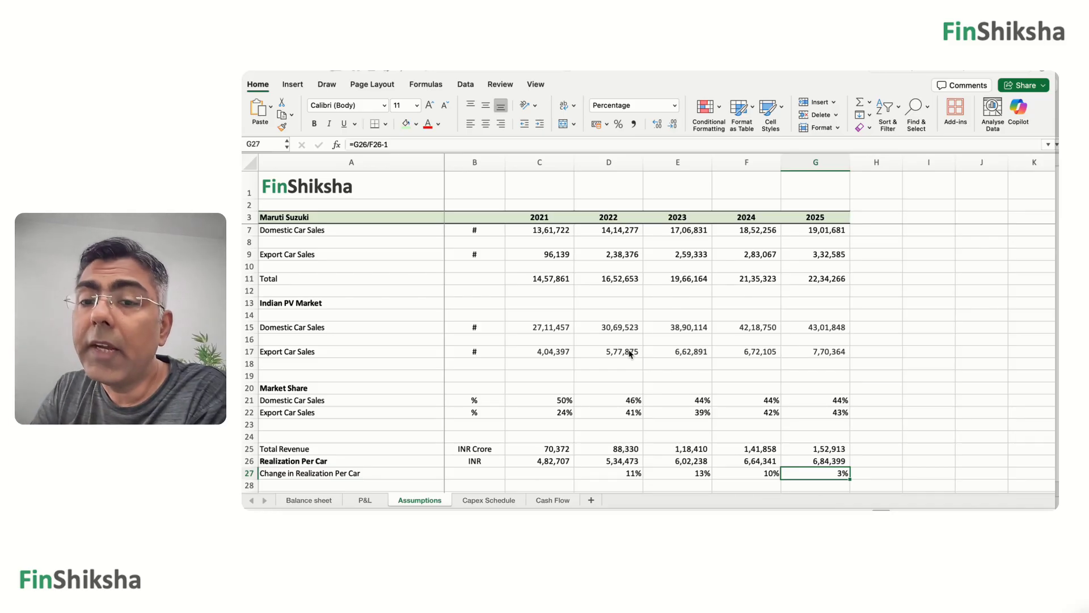
- Try light green shading on cells H15 and H17 in the Indian PV Market sales rows, and undo both fills
scroll(629, 354, up, 2)
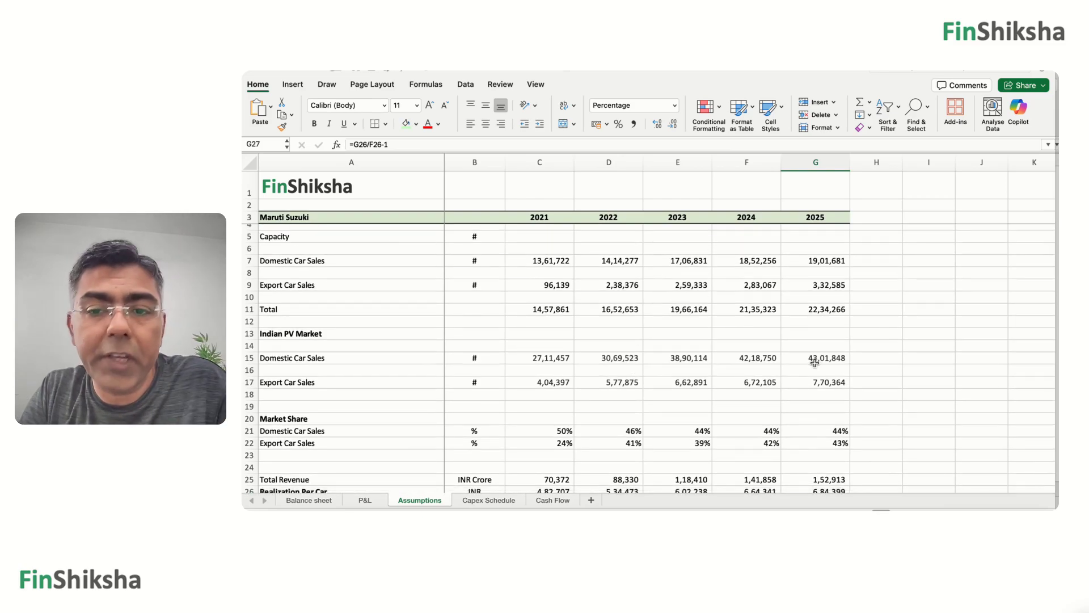
click(874, 358)
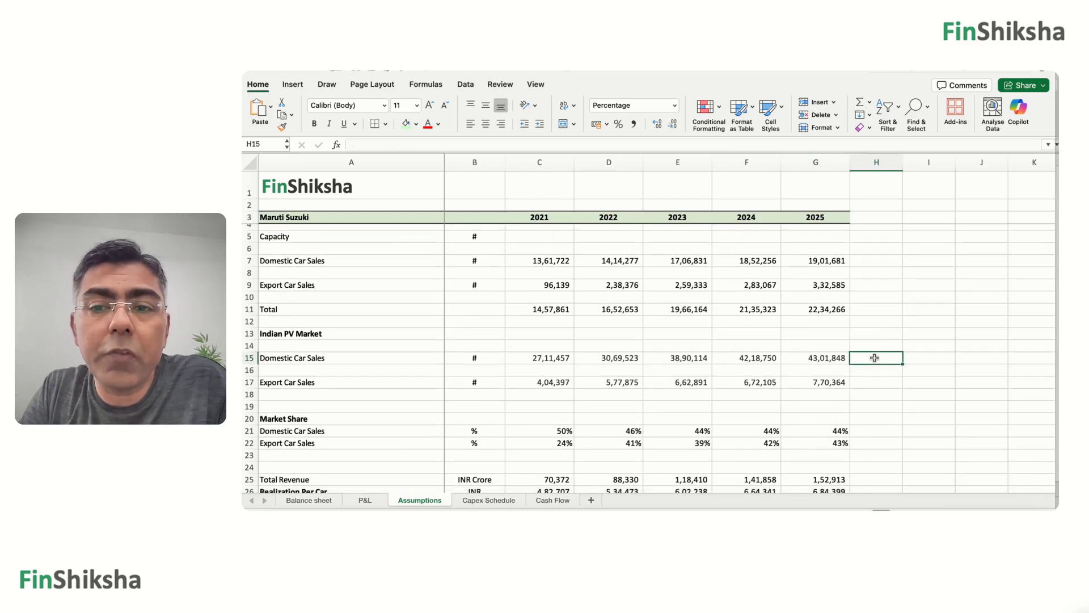
click(404, 123)
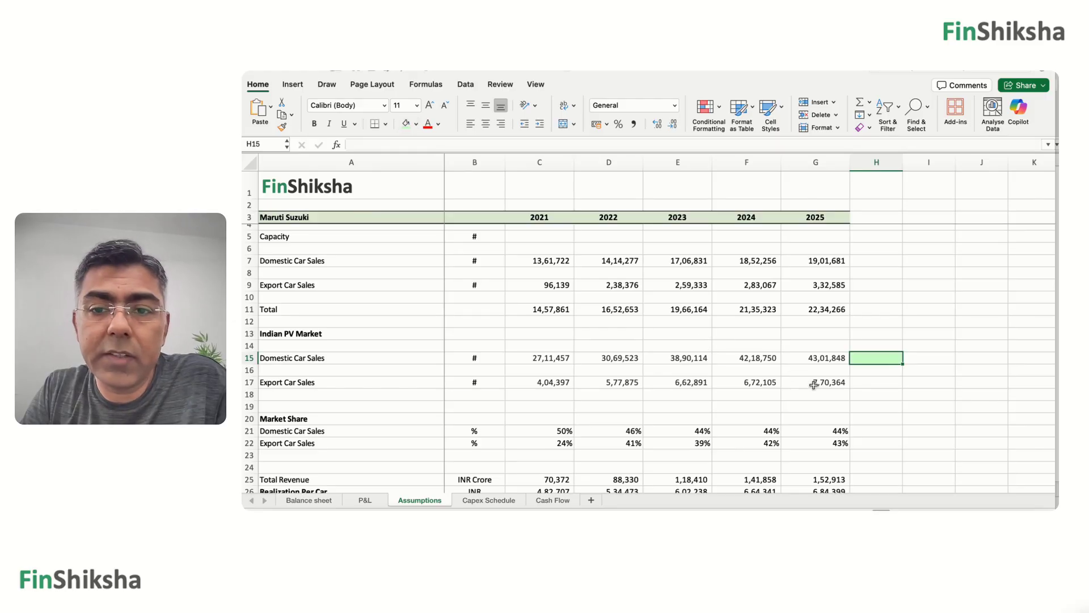
click(873, 381)
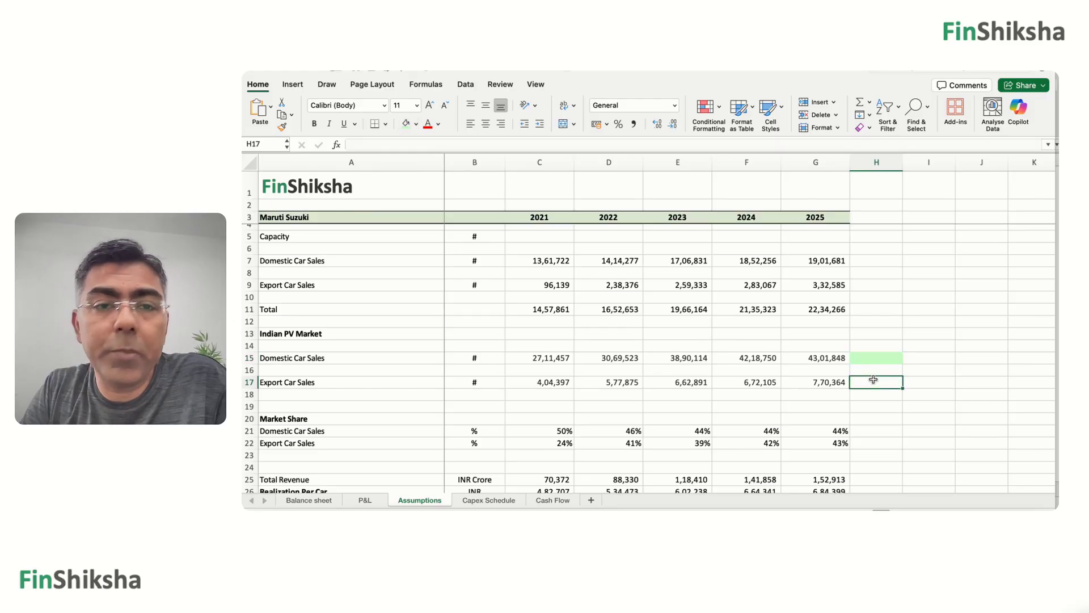
click(407, 124)
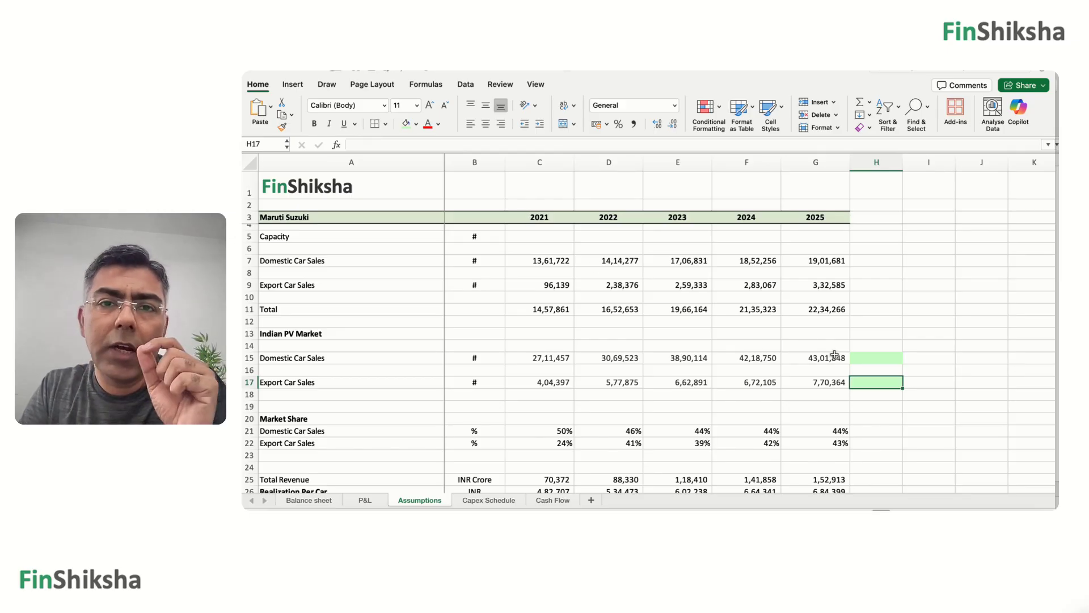
click(871, 358)
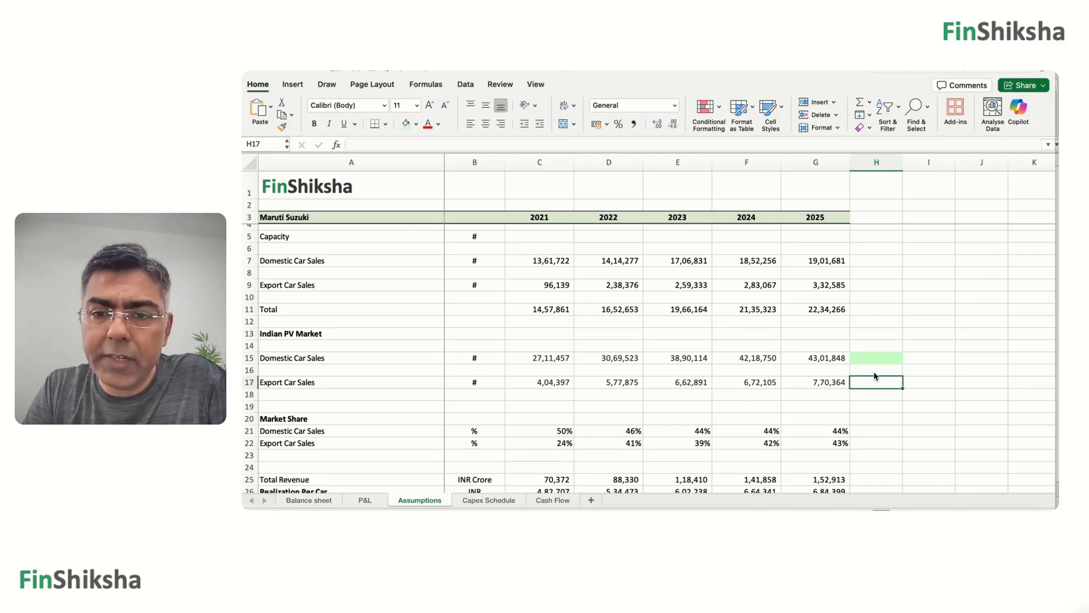
click(874, 371)
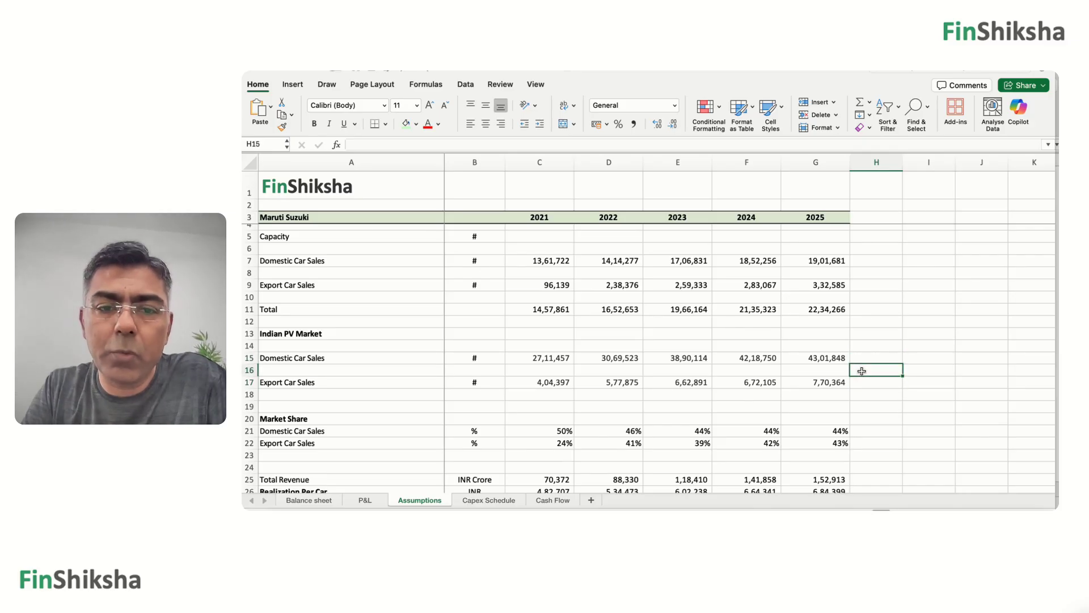
- Enter the label Growth in A16 and copy it to A18, below the Indian PV Market domestic and export sales rows
click(306, 372)
text(Growth)
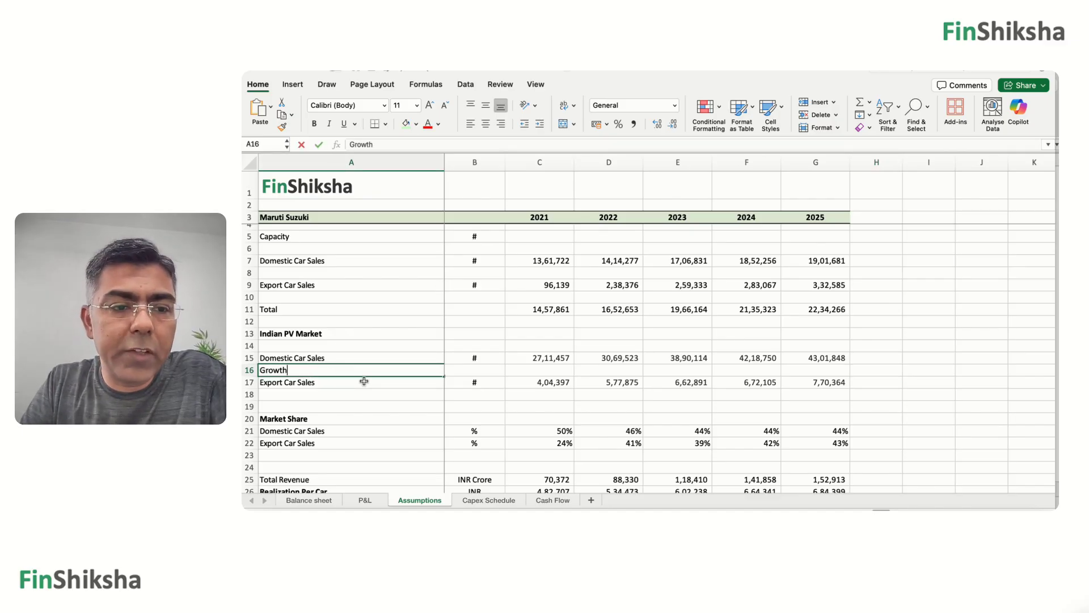
key(Return)
key(Up)
key(super+c)
key(Down)
key(Down)
key(super+v)
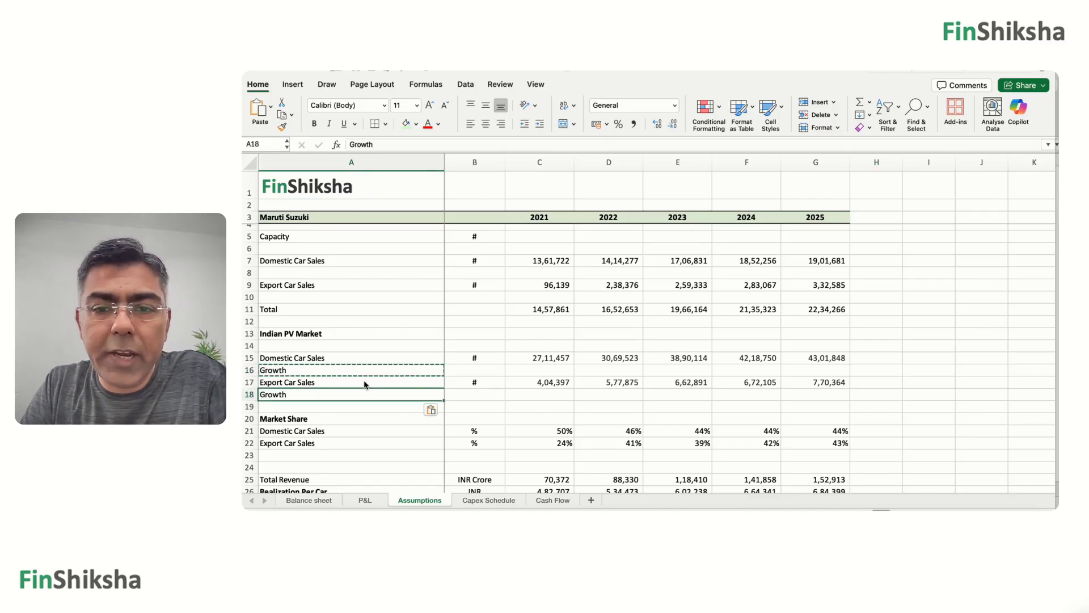
- Shade cells H16 and H18 in the two Growth rows light green
key(Right)
key(Right)
key(Right)
key(Right)
key(Right)
key(Right)
key(Right)
key(Up)
key(Up)
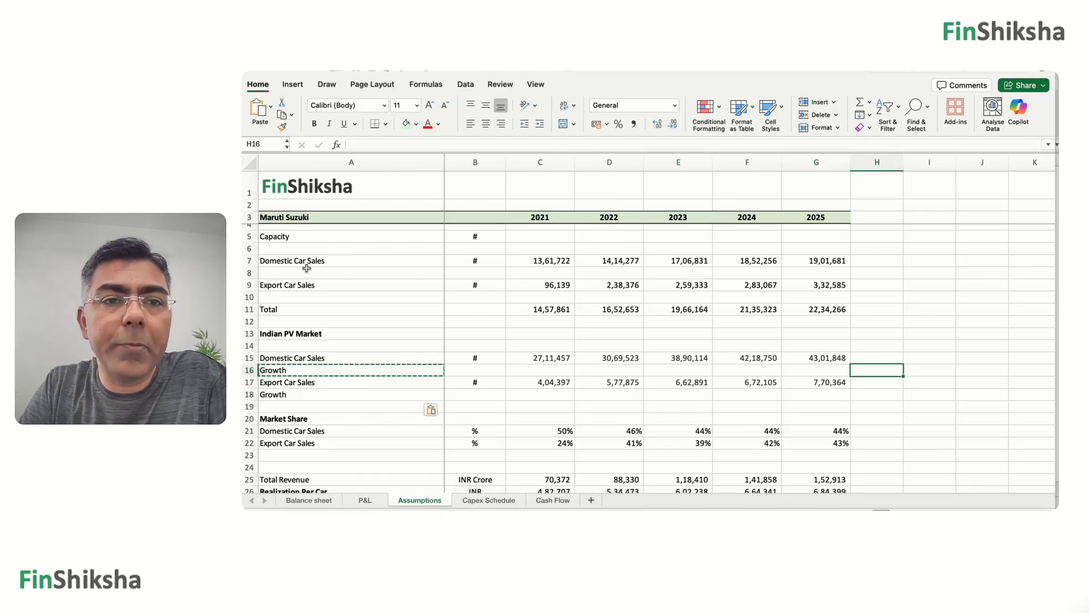
click(407, 124)
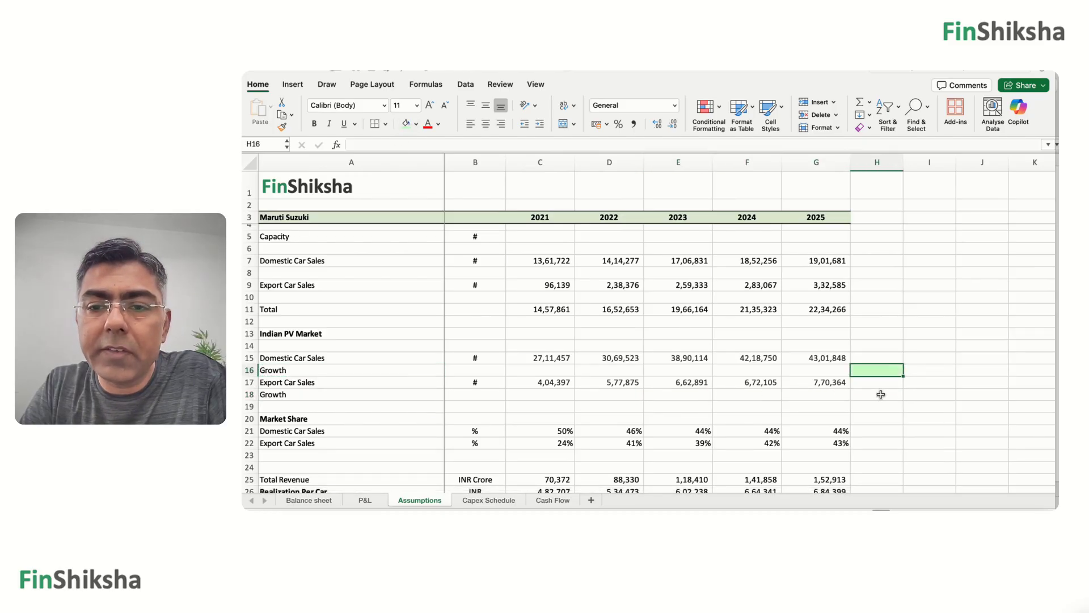
click(877, 395)
click(406, 124)
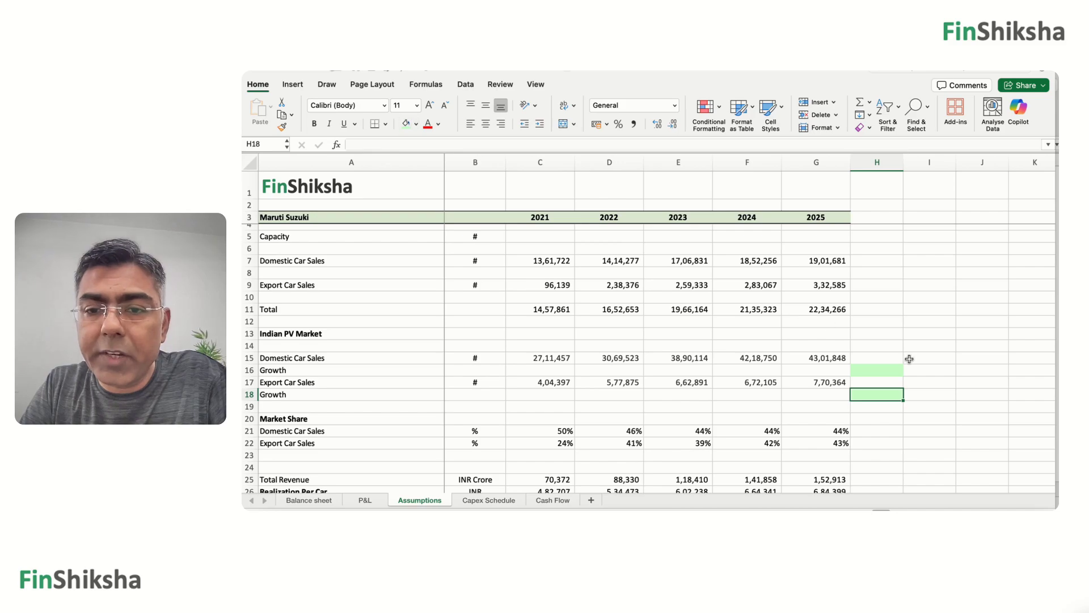
- Enter 10% growth for both the domestic and export Indian PV Market sales in H16 and H18
click(888, 367)
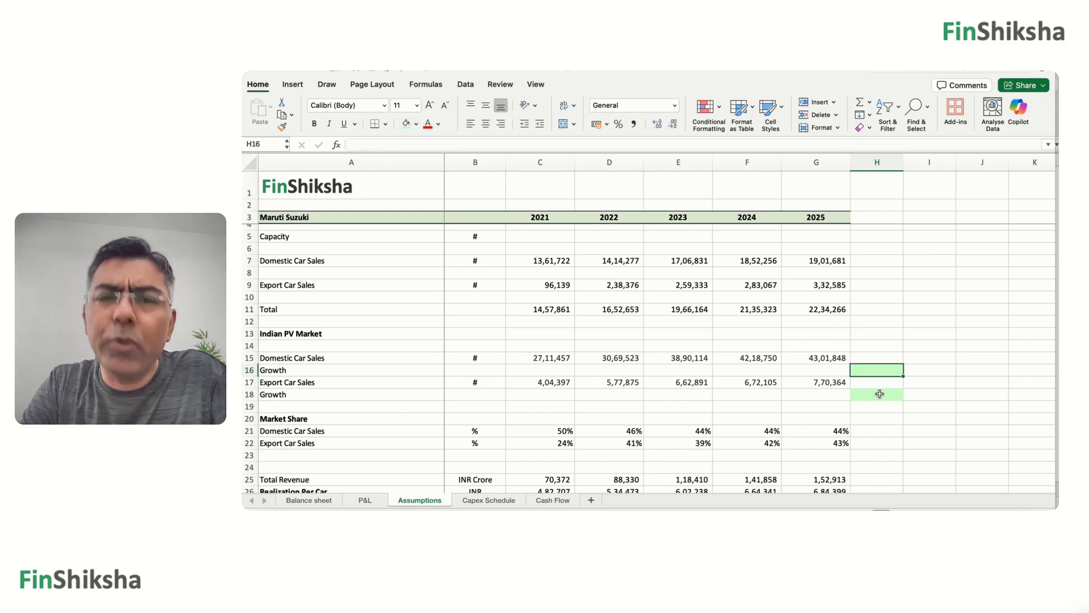
text(10%)
click(880, 393)
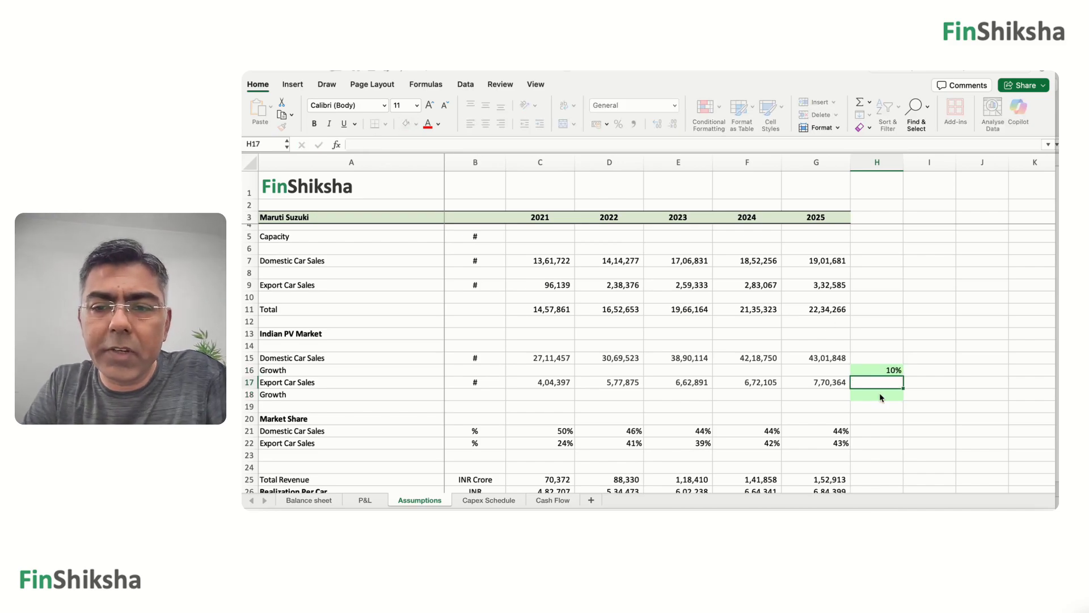
text(10%)
key(Return)
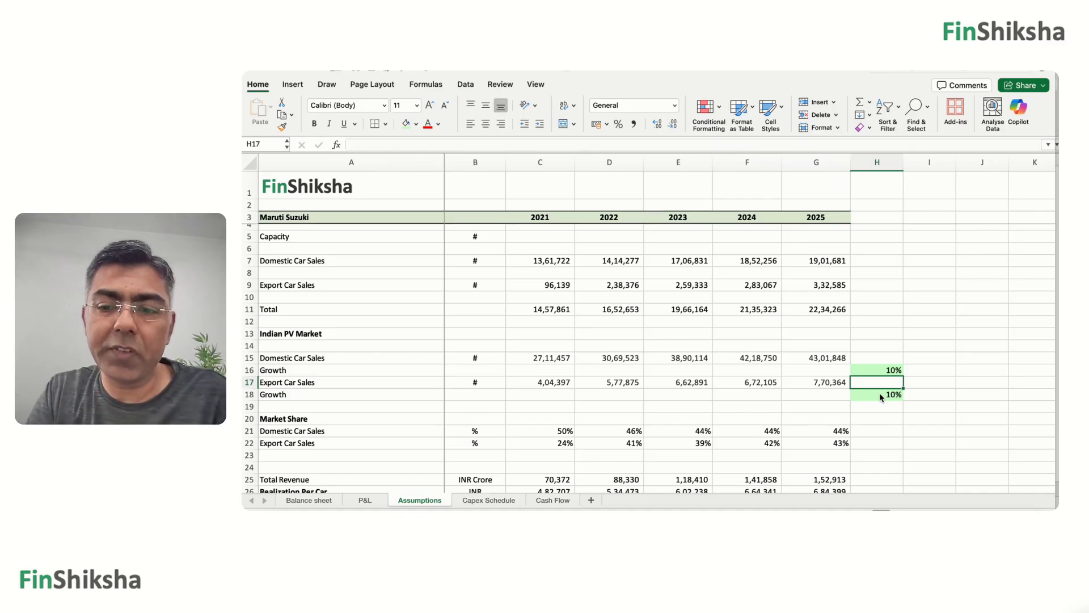
- Calculate the Indian PV Market export car sales forecast in H17 with the formula =G17*(1+H18)
text(=)
key(Left)
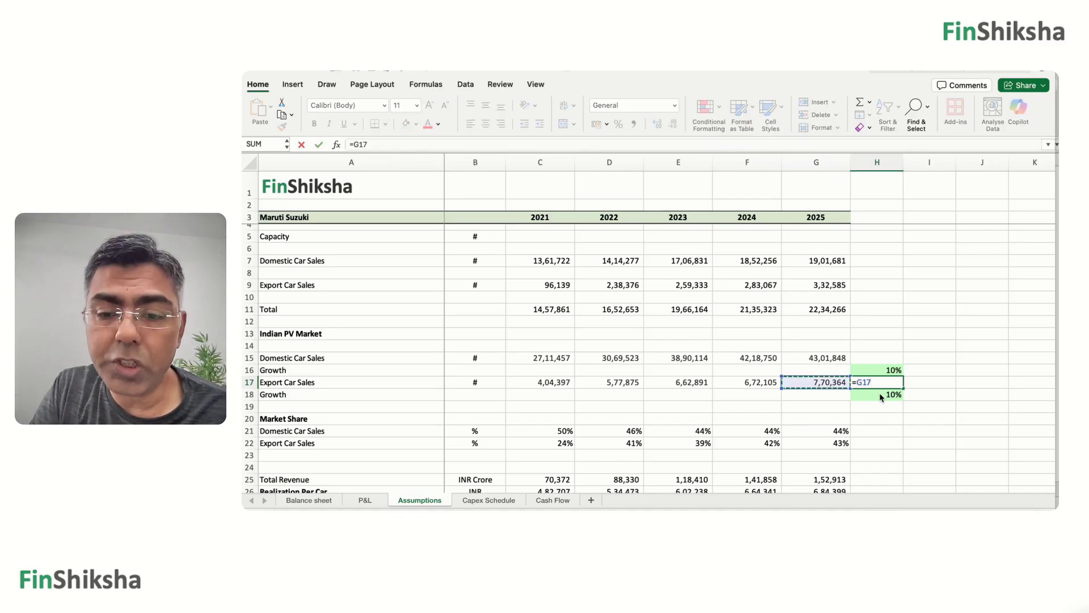
text(*(1+)
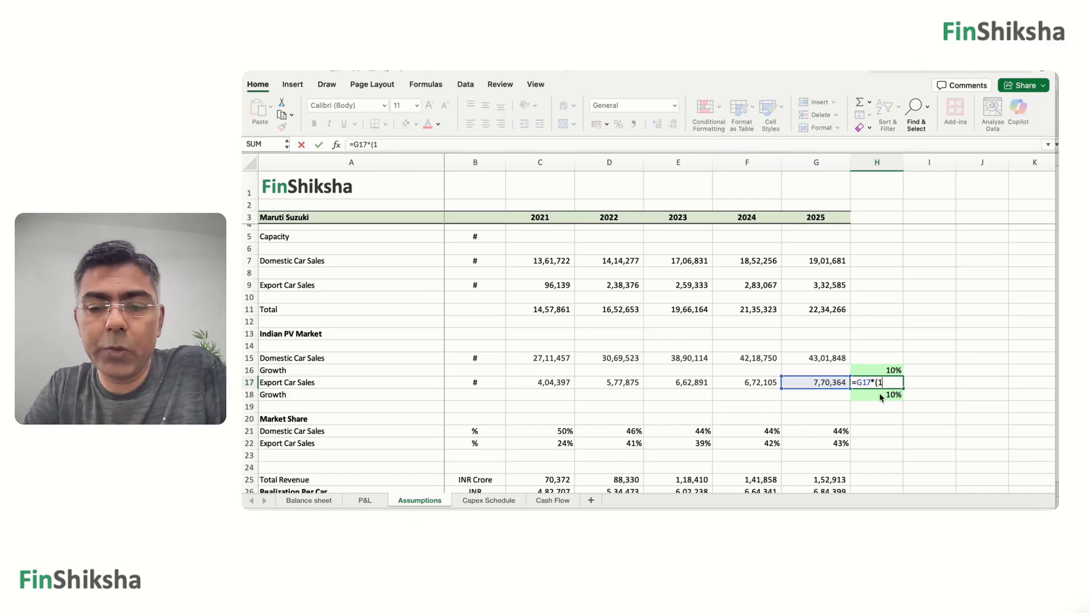
click(879, 392)
key(ctrl+Return)
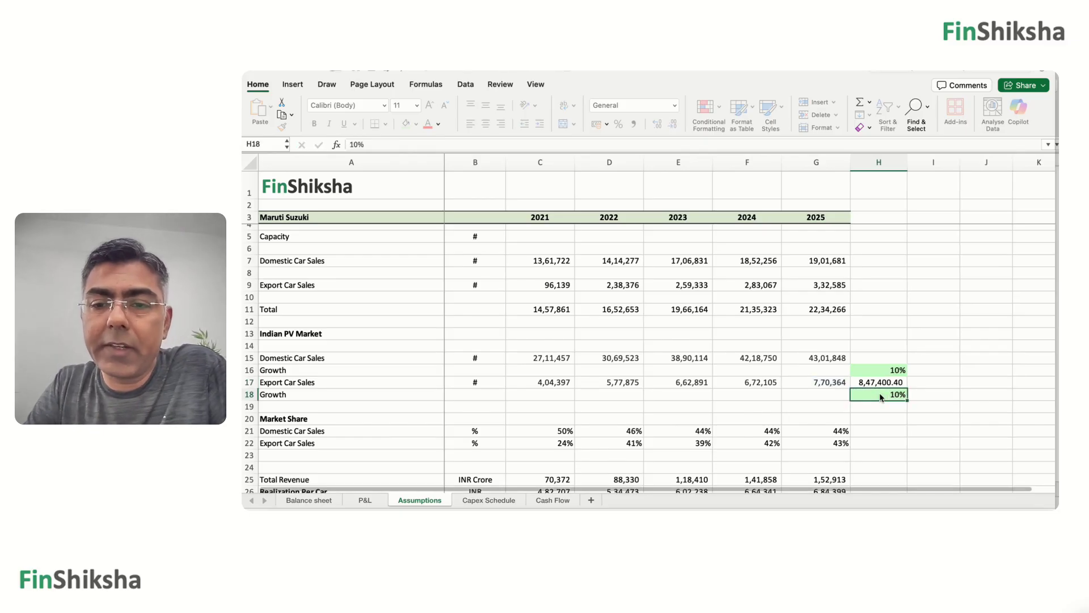
- Copy the export sales forecast formula from H17 to the Indian PV Market domestic sales cell H15
key(super+c)
key(Up)
key(Up)
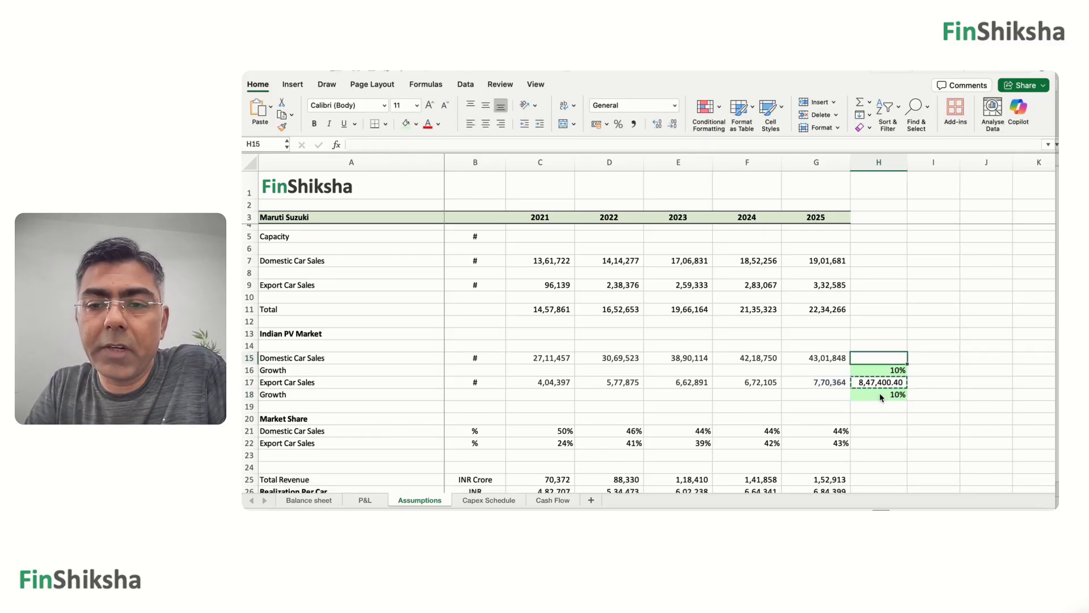
key(ctrl+v)
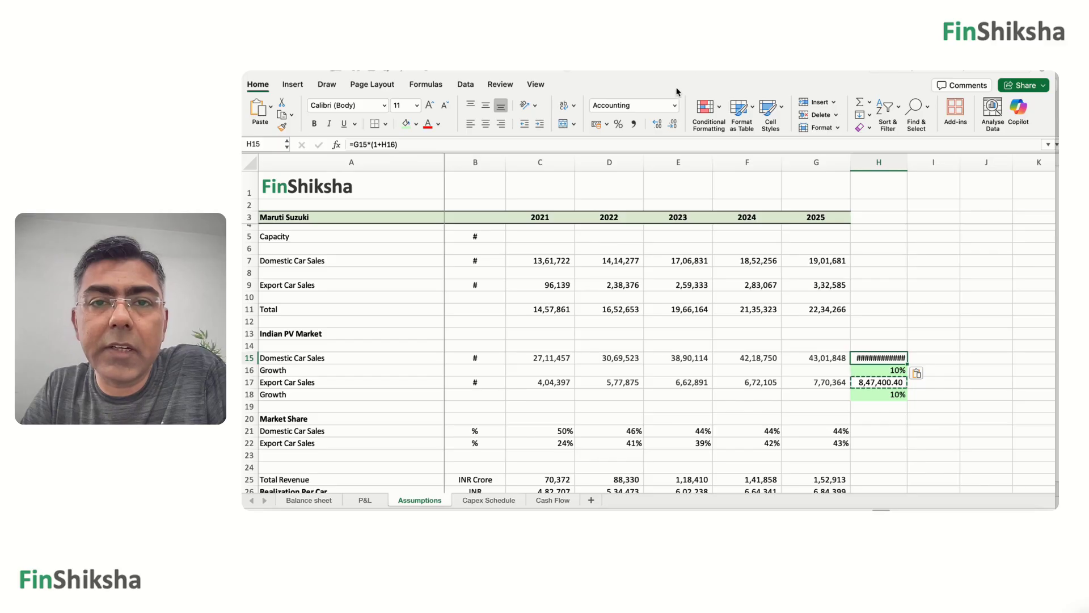
- Remove the decimal places from the Indian PV Market sales forecasts in H15 and H17
click(673, 125)
click(672, 124)
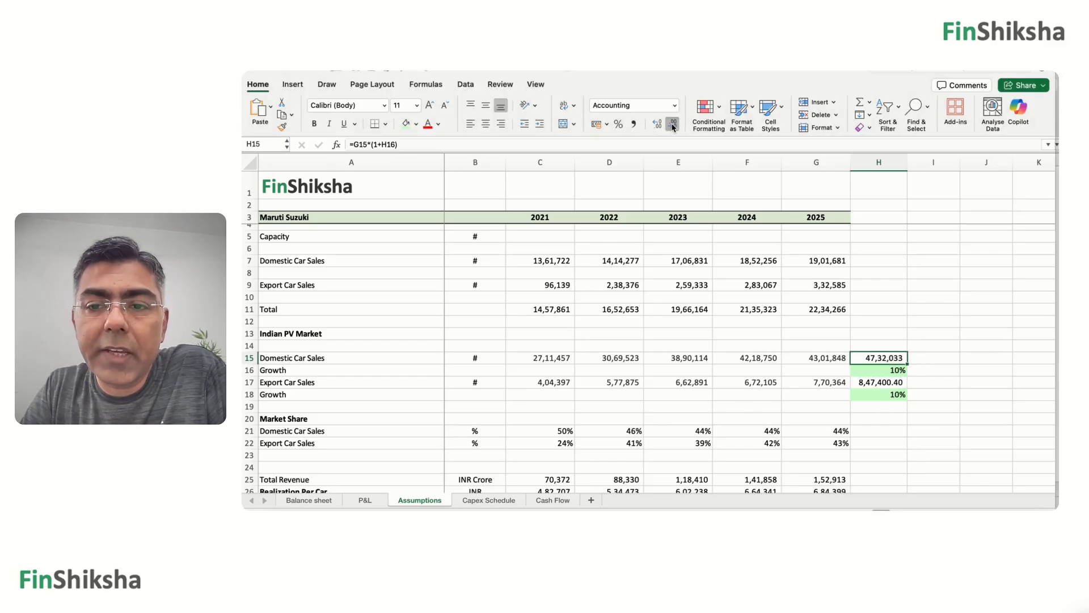
click(860, 381)
click(672, 124)
click(673, 124)
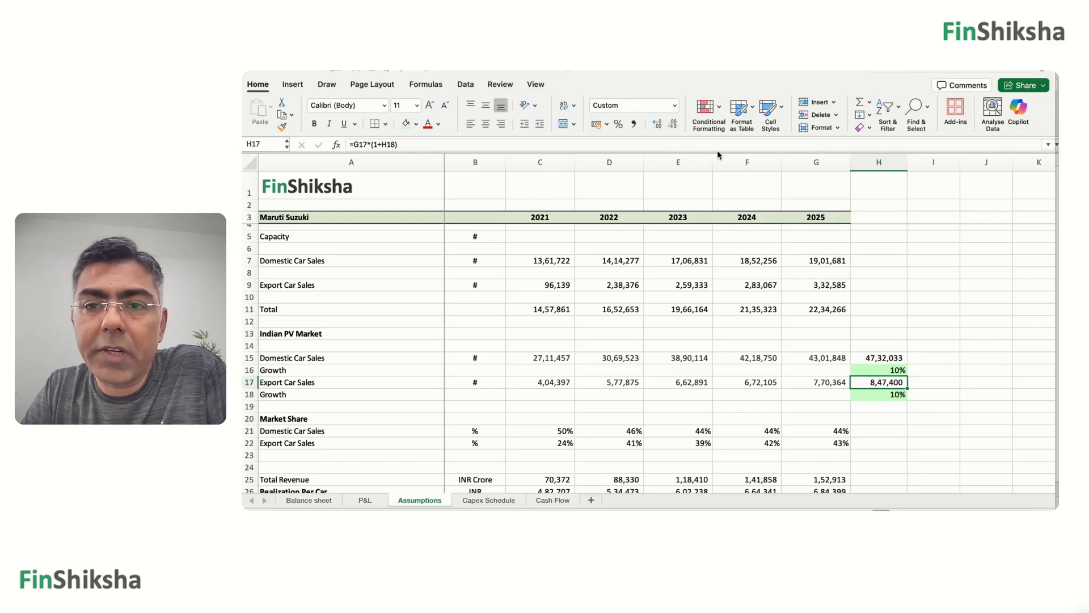
- Shade the domestic and export Market Share assumption cells H21:H22 light green
click(879, 431)
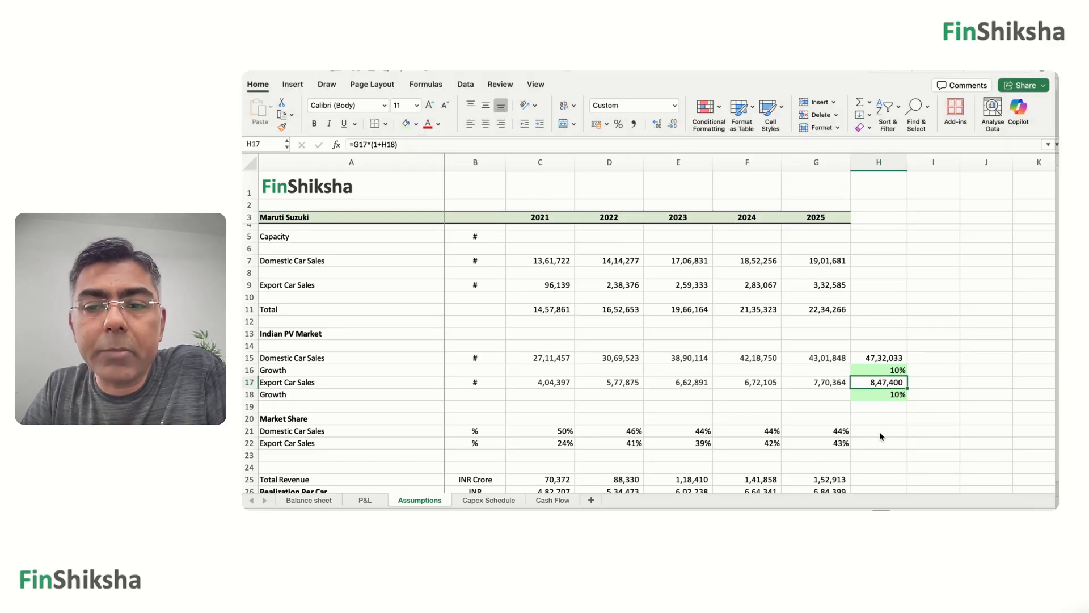
drag(879, 431, 882, 443)
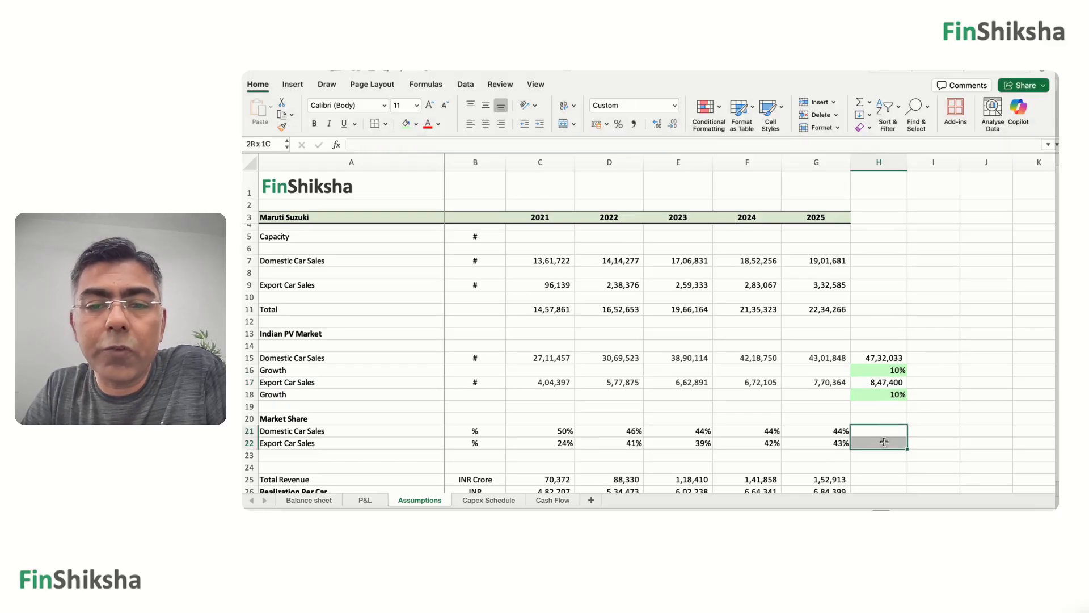
click(406, 124)
- Enter 45% as the market share for both domestic and export car sales in H21 and H22
key(Right)
key(Left)
text(4)
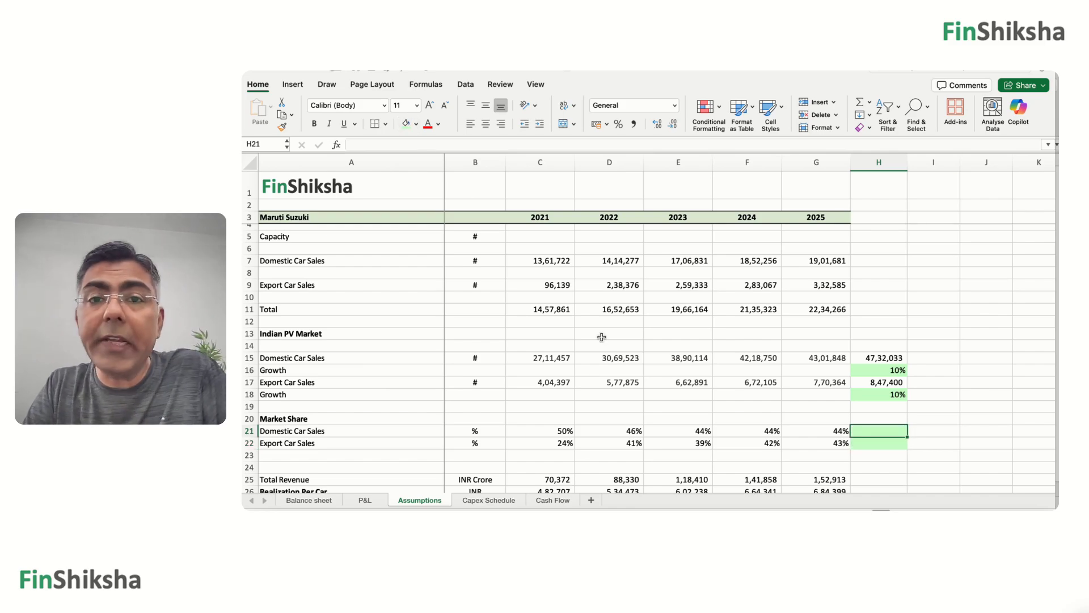
text(5)
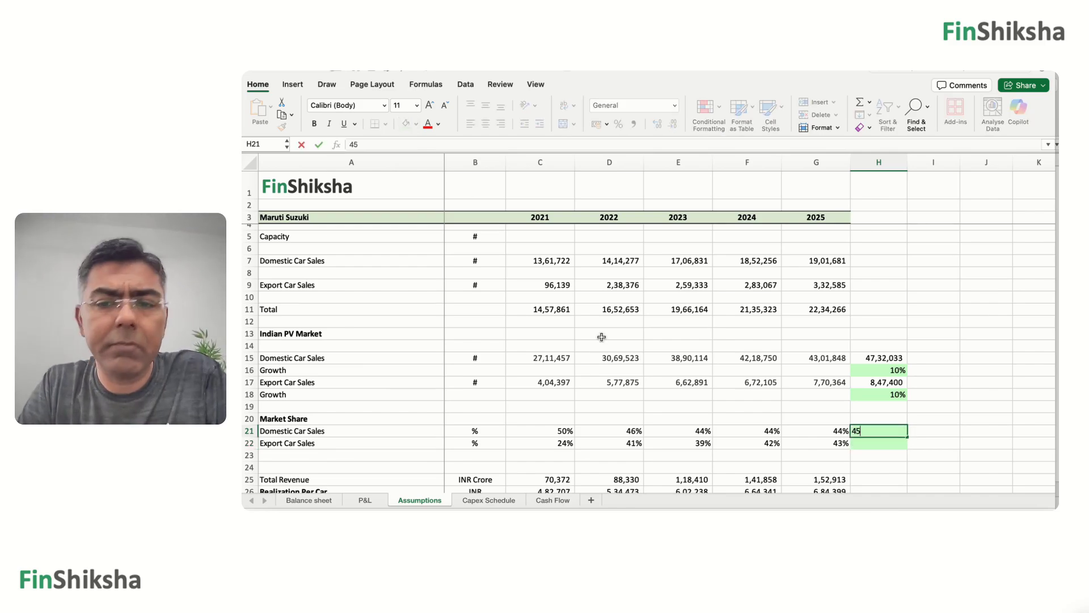
text(%)
key(Return)
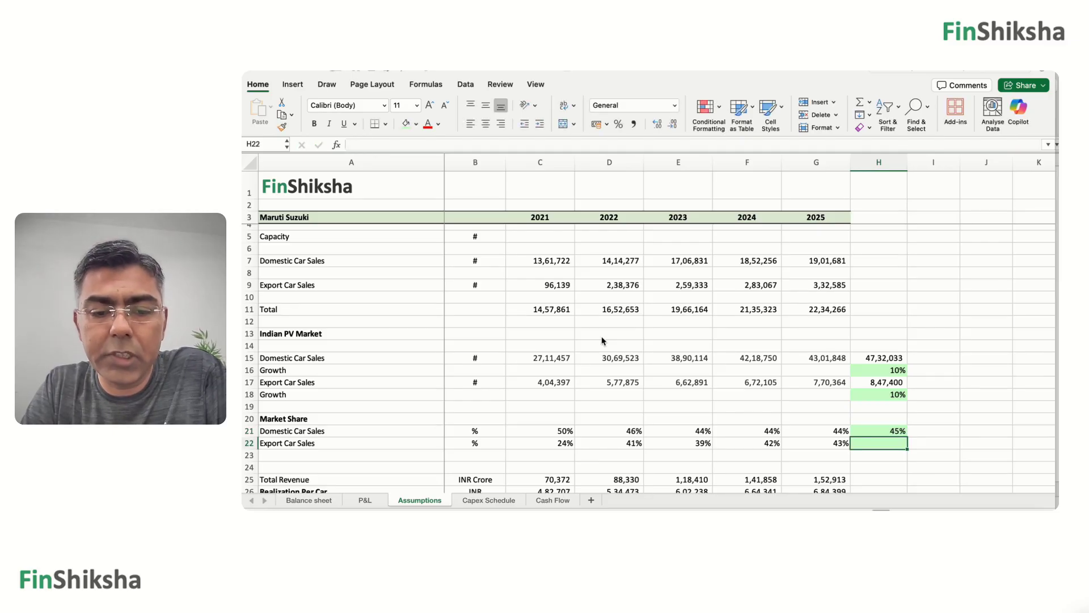
text(45%)
key(Return)
- Calculate Maruti's domestic car sales forecast in H7 as market share times Indian PV Market domestic sales, =H21*H15
key(Up)
key(Up)
key(Up)
key(Up)
key(Up)
key(Up)
key(Up)
key(Up)
key(Up)
key(Up)
key(Up)
key(Up)
key(Up)
key(Up)
key(Up)
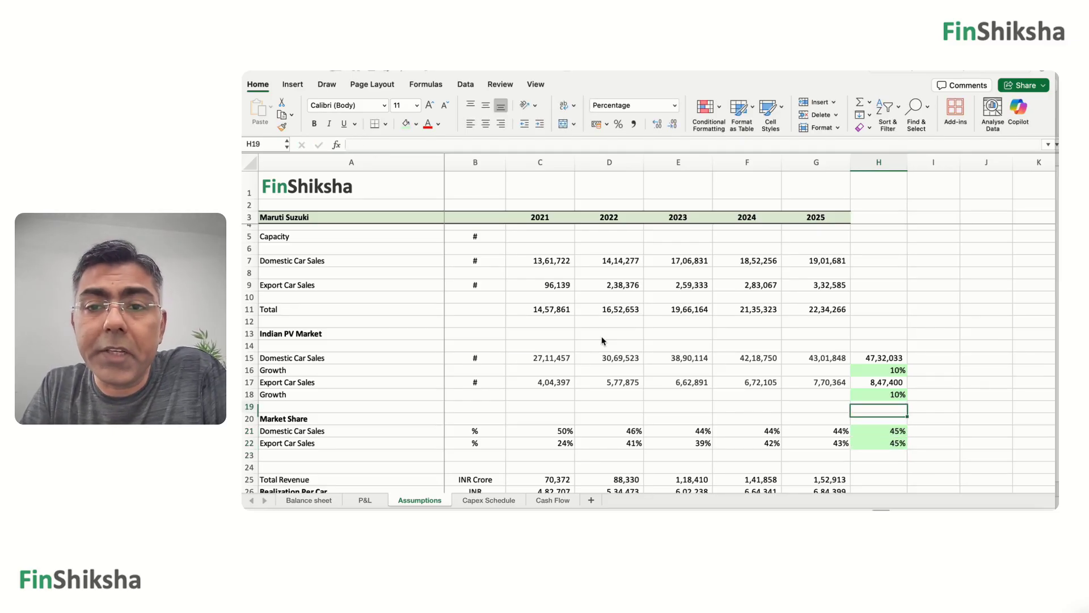
key(Up)
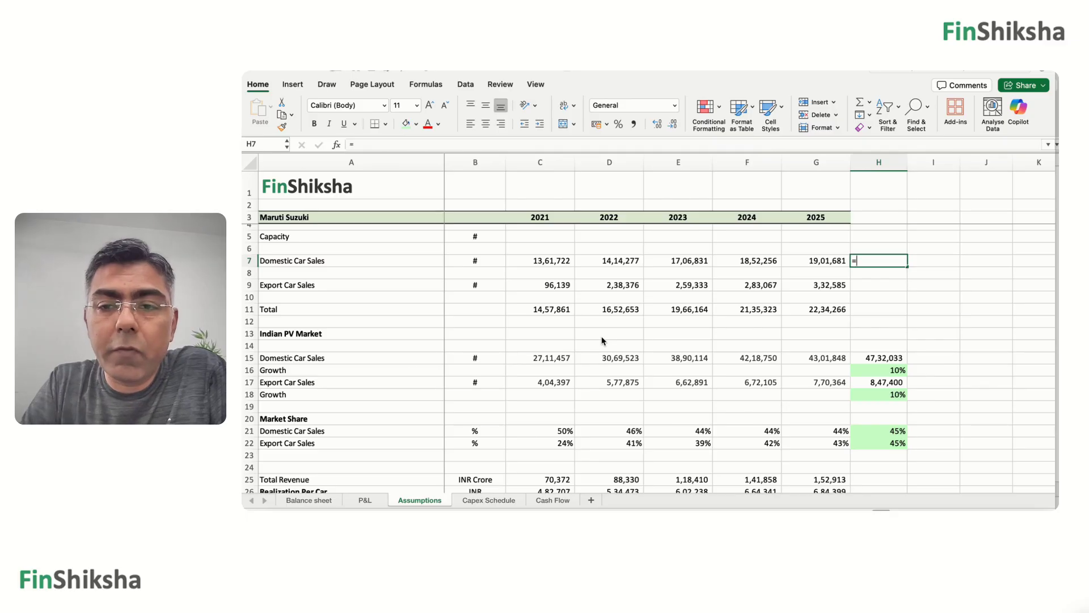
text(=)
key(Down)
key(Down)
key(Down)
key(Down)
key(Down)
key(Down)
key(Down)
key(Down)
key(Down)
key(Down)
key(Down)
key(Down)
key(Down)
key(Down)
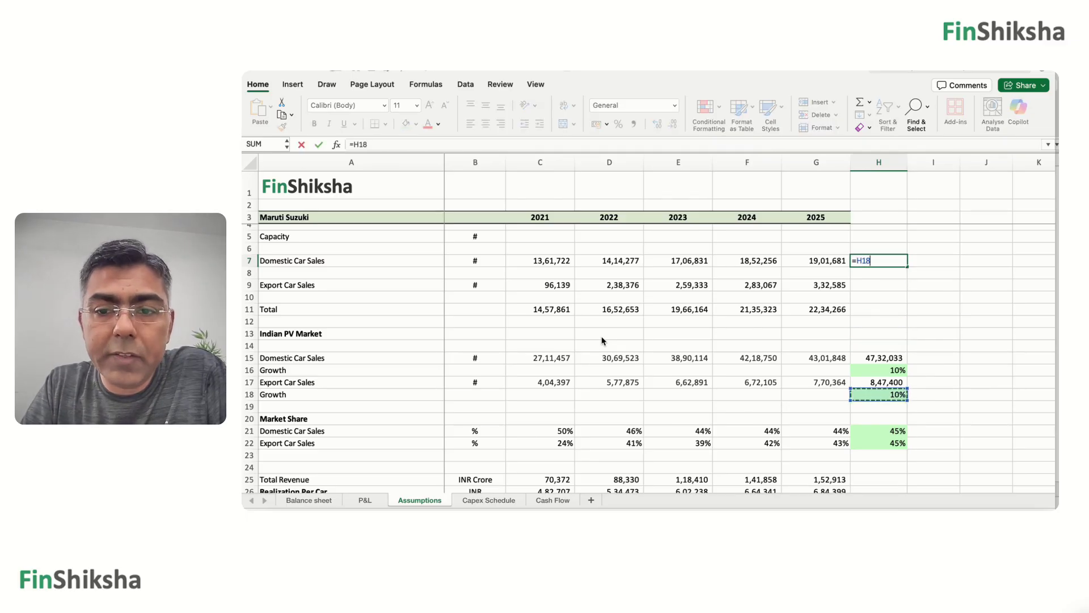
text(*)
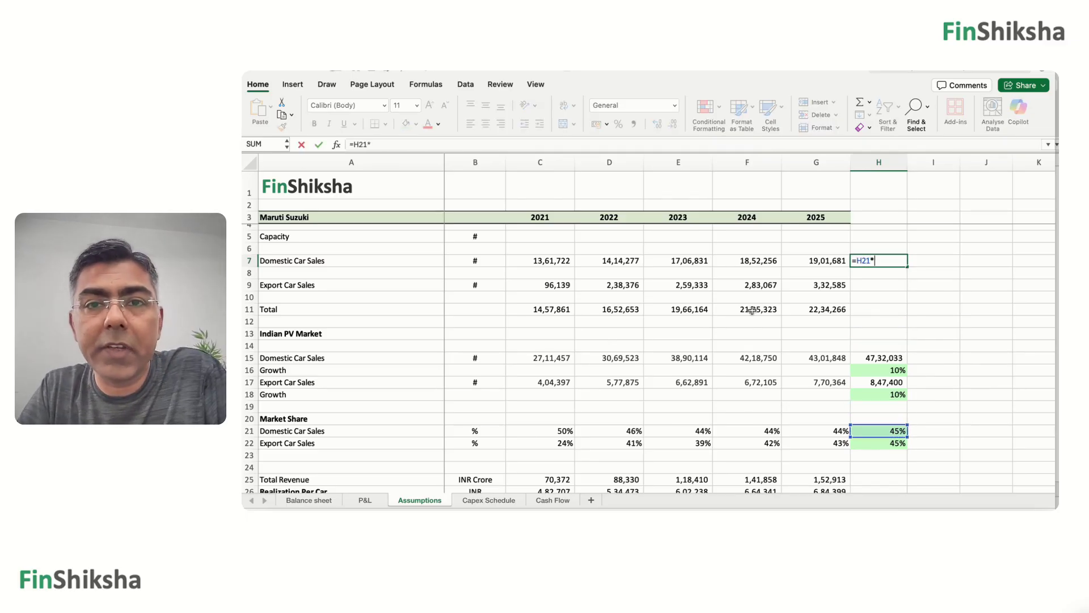
click(867, 359)
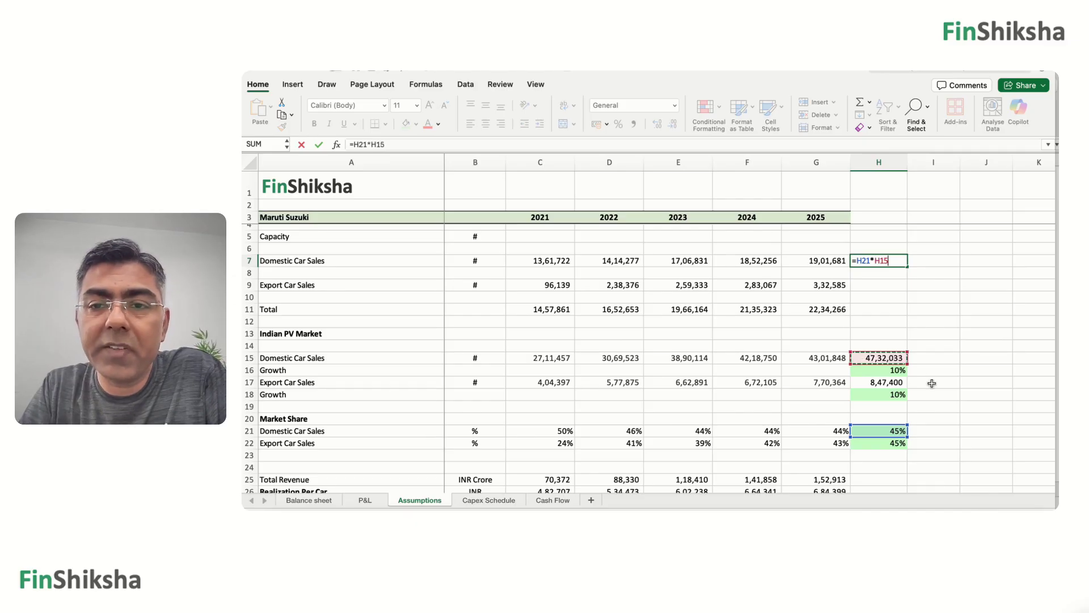
key(Return)
- Calculate Maruti's export car sales forecast in H9 with the formula =H17*H22
key(Down)
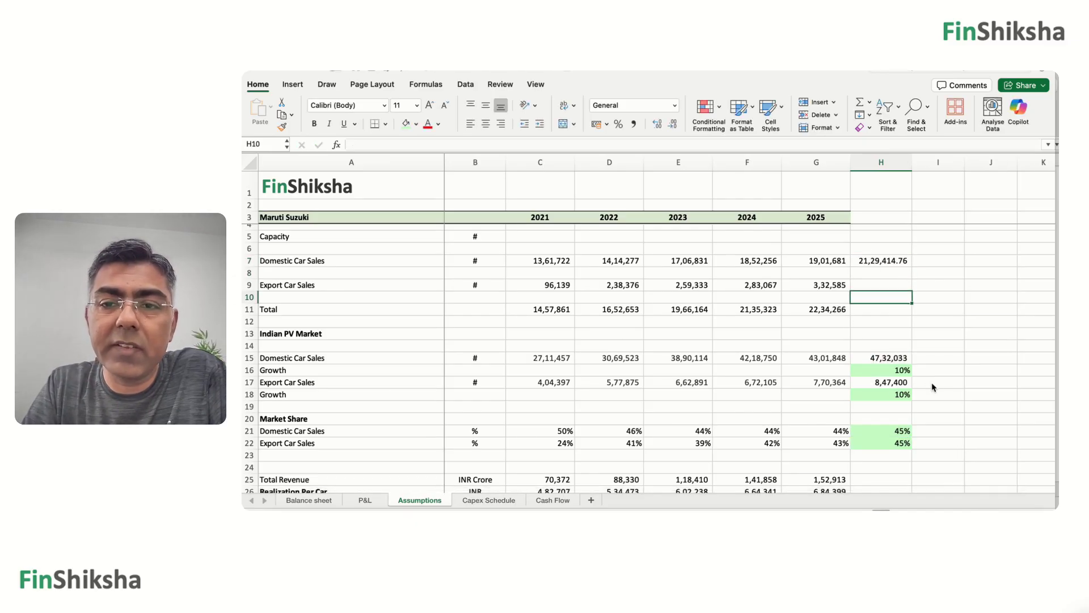
text(=)
click(891, 383)
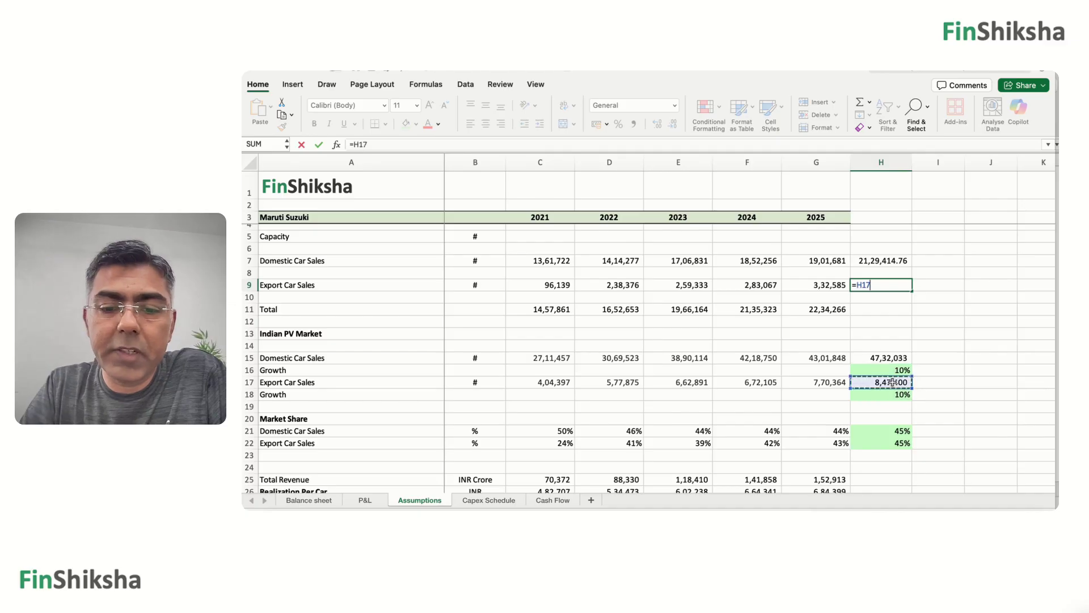
text(*)
click(883, 444)
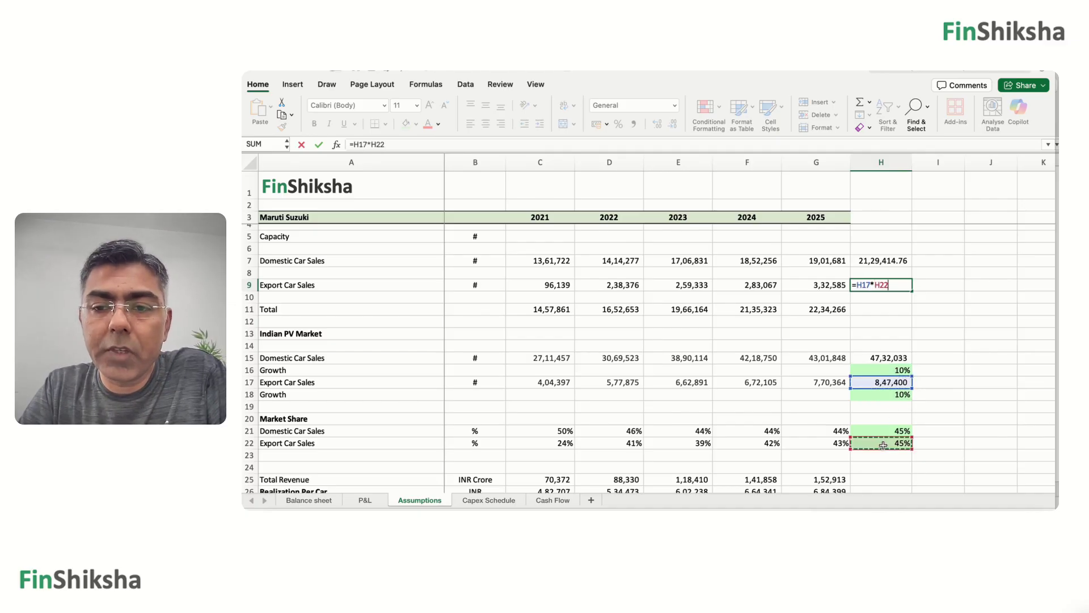
key(Return)
- Format the domestic and export car sales forecasts in H7:H9 with comma style and no decimal places
key(Up)
key(Up)
key(Up)
key(shift+Down)
key(shift+Down)
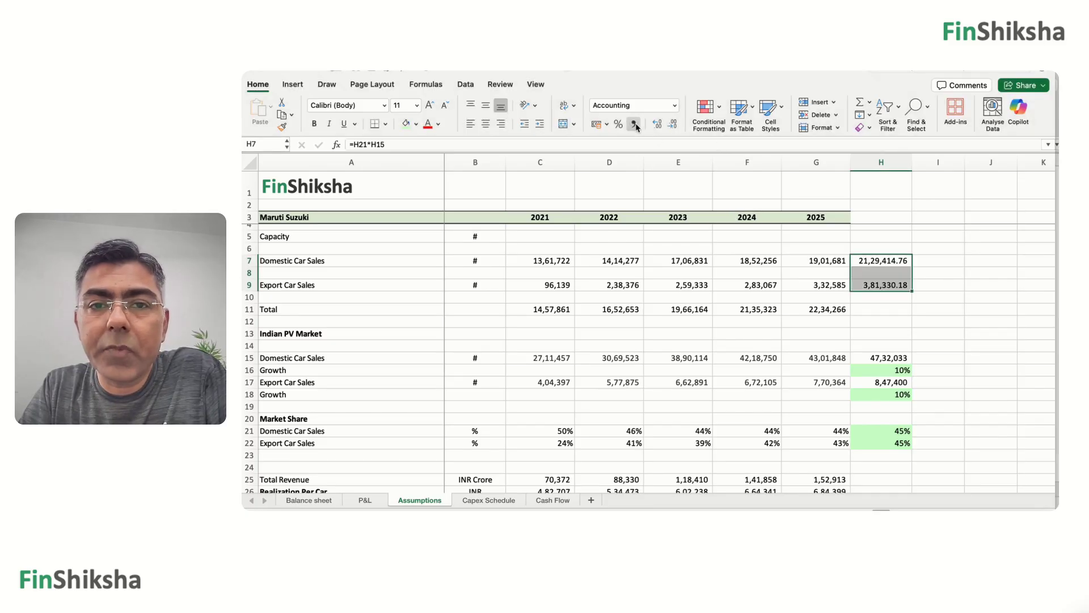
click(672, 124)
click(672, 124)
- Calculate the total car sales forecast in H11 by adding domestic sales in H7 and export sales in H9
click(880, 310)
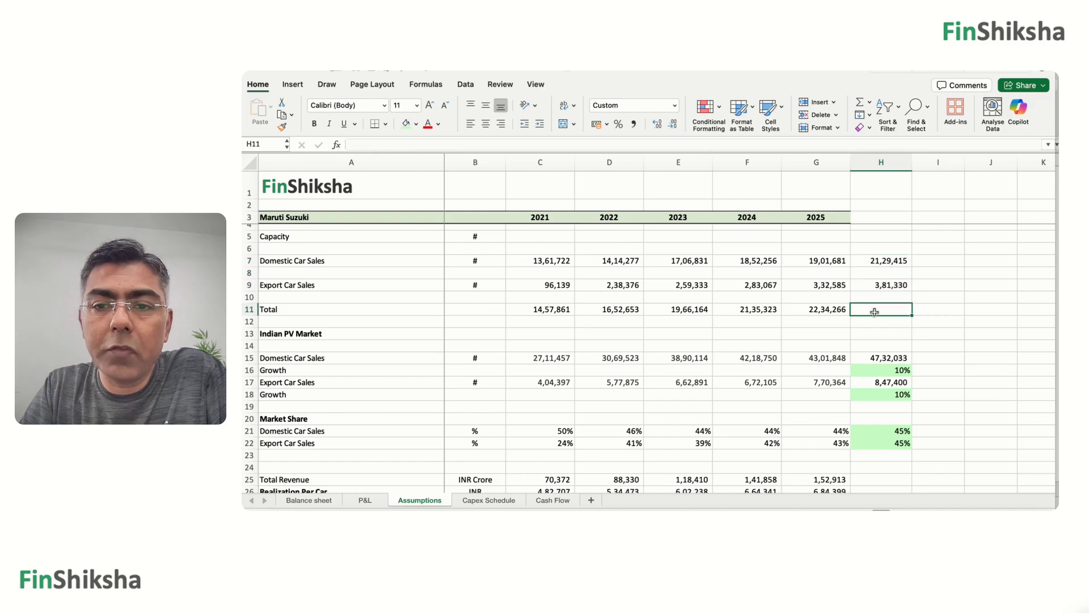
text(=)
key(Down)
key(Up)
key(Up)
key(Up)
key(Up)
key(Up)
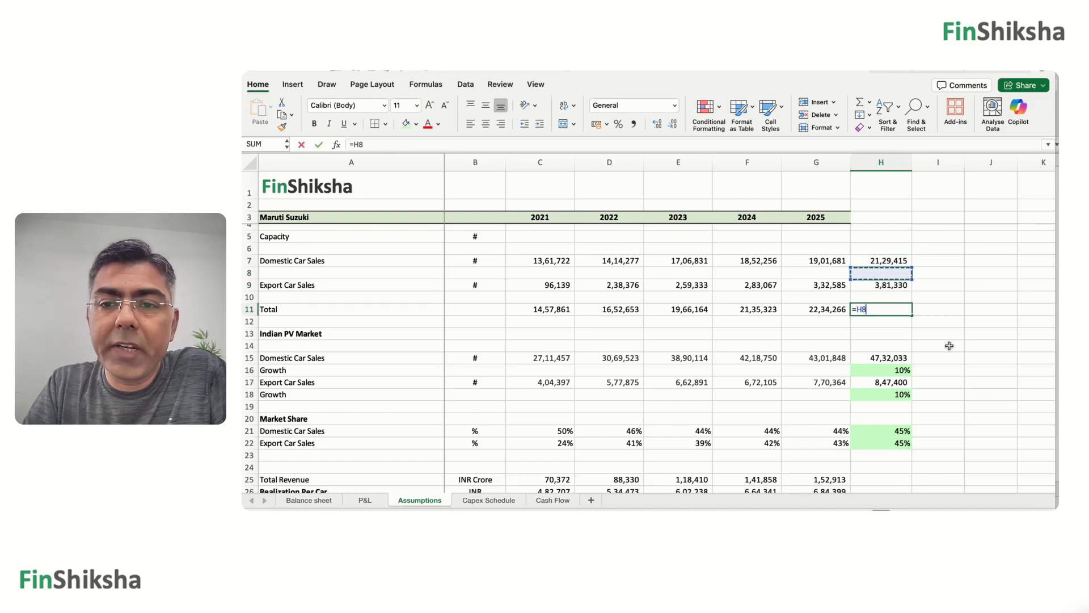
text(+)
key(Up)
key(Up)
key(Return)
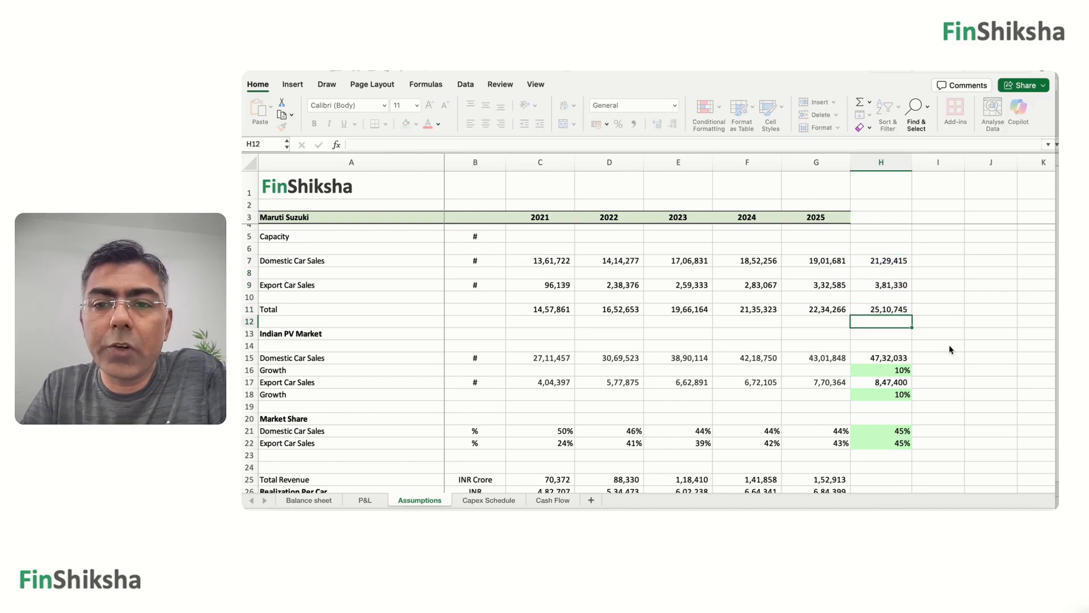
- Shade the Change in Realization Per Car cell H27 light green and enter 4% in it
key(Down)
key(Down)
key(Down)
key(Down)
key(Down)
key(Down)
key(Down)
key(Down)
key(Down)
key(Down)
key(Down)
key(Down)
key(Down)
key(Down)
key(Down)
key(Down)
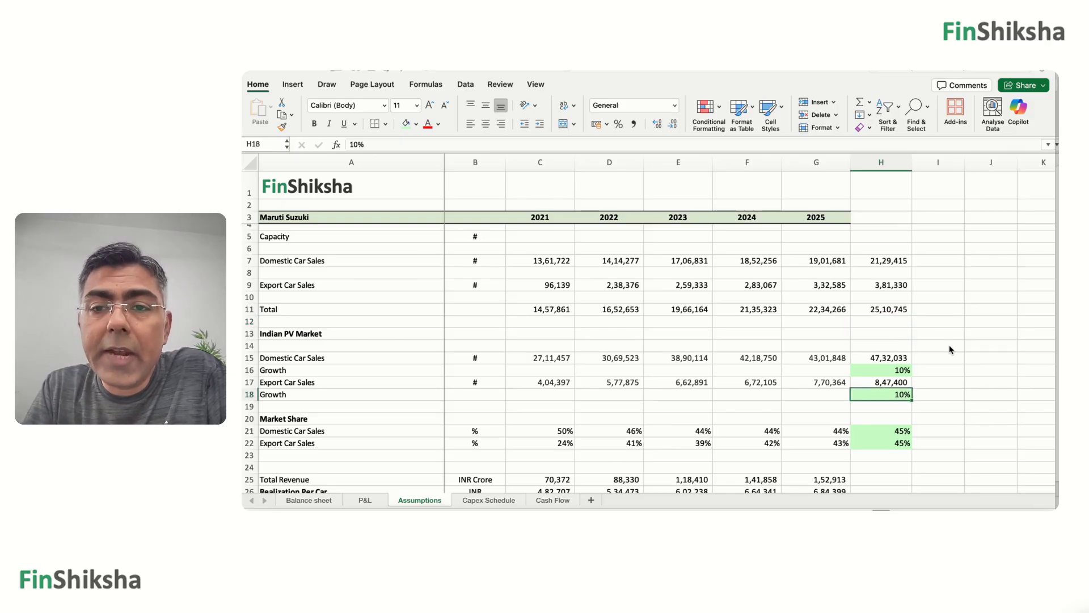
key(Down)
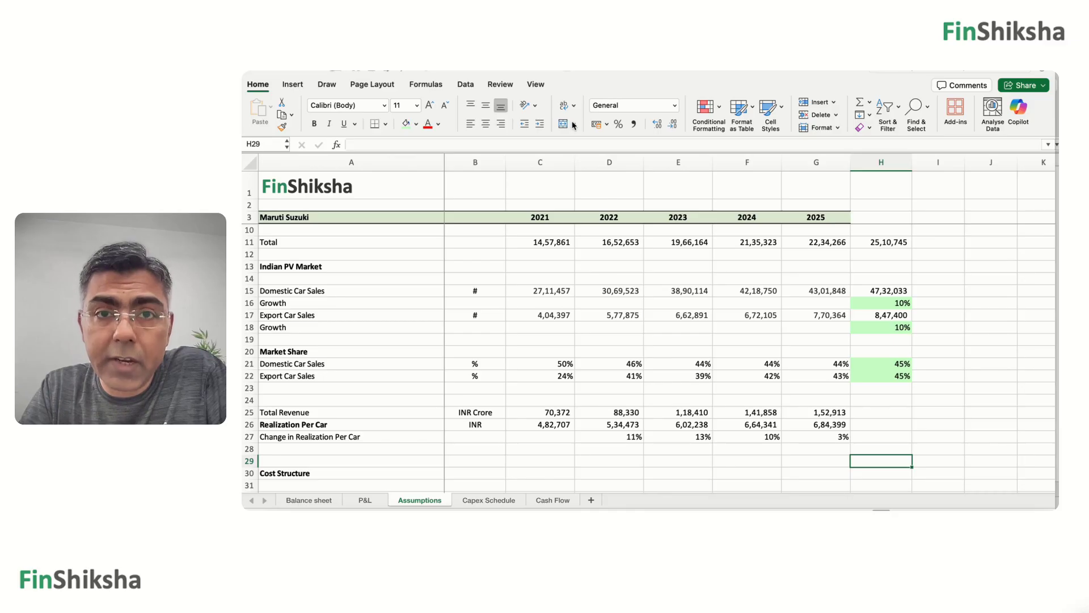
click(897, 434)
click(405, 124)
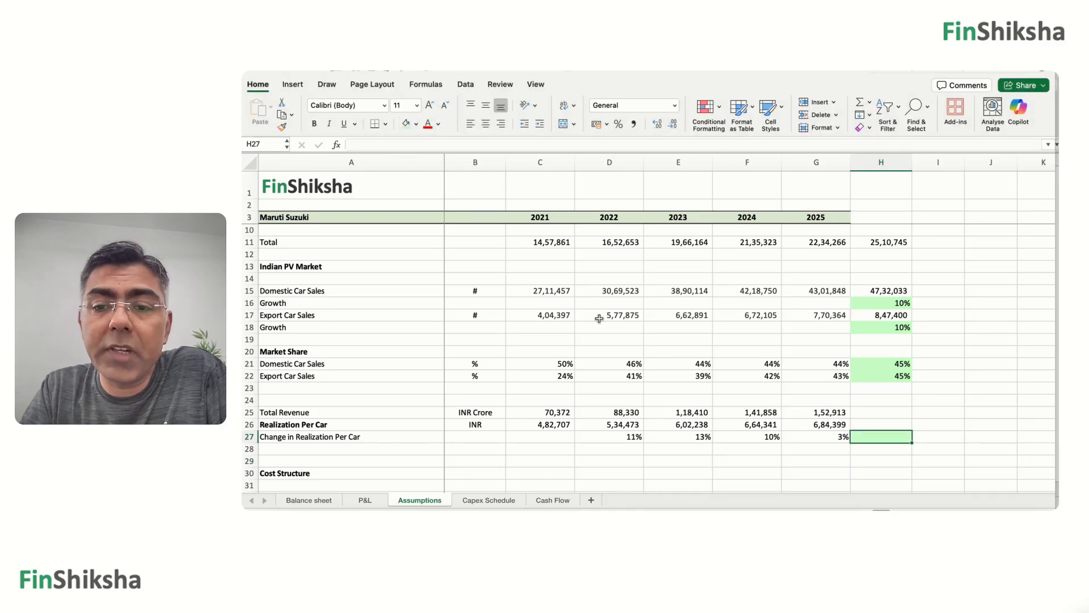
text(4%)
key(Return)
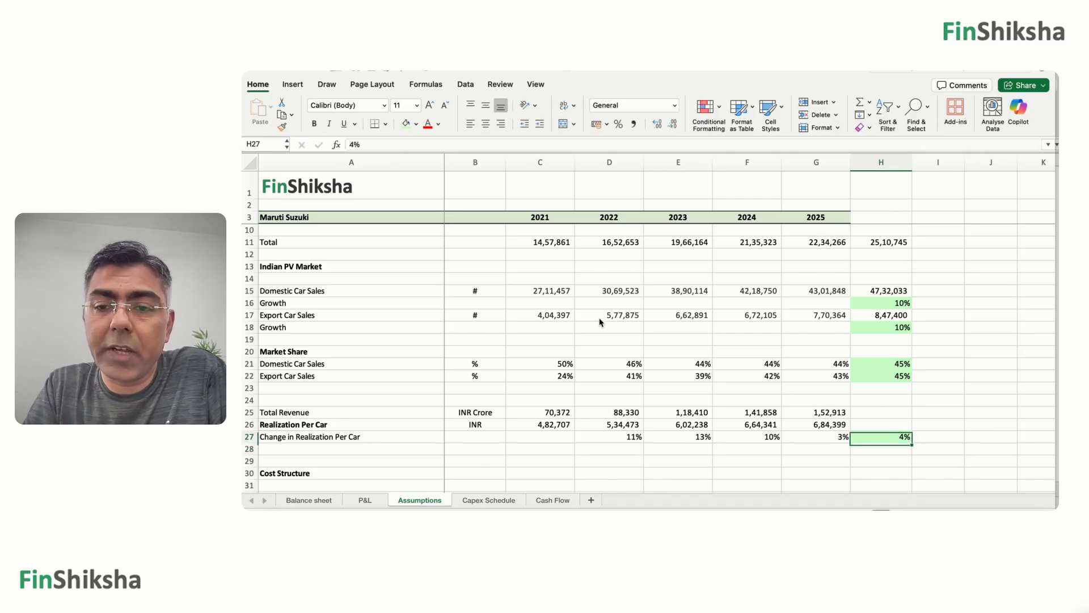
- Calculate the Realization Per Car forecast in H26 with the formula =G26*(1+H27)
key(Up)
text(=)
key(Left)
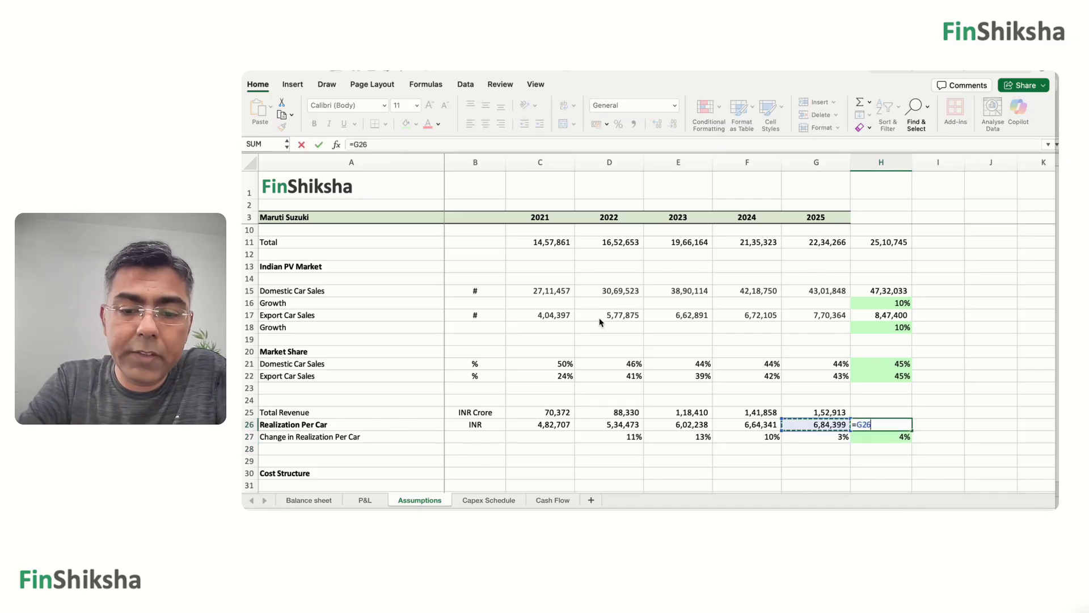
text(*(1+)
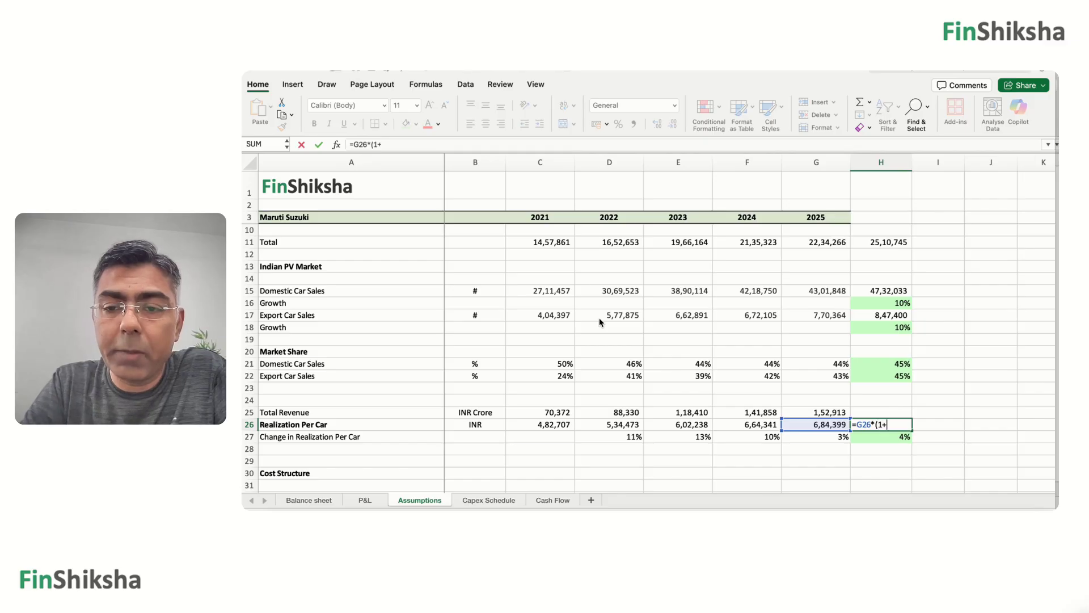
key(Down)
text())
key(Return)
- Calculate the Total Revenue forecast in H25 in INR crore with the formula =H26*H11/10^7
key(Up)
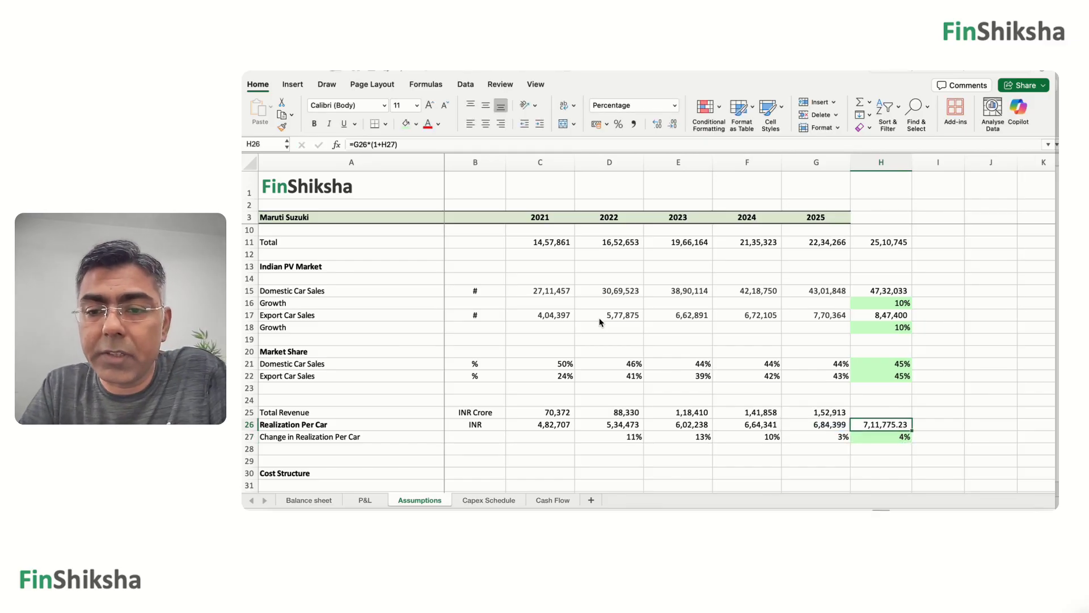
key(Up)
text(=)
key(Down)
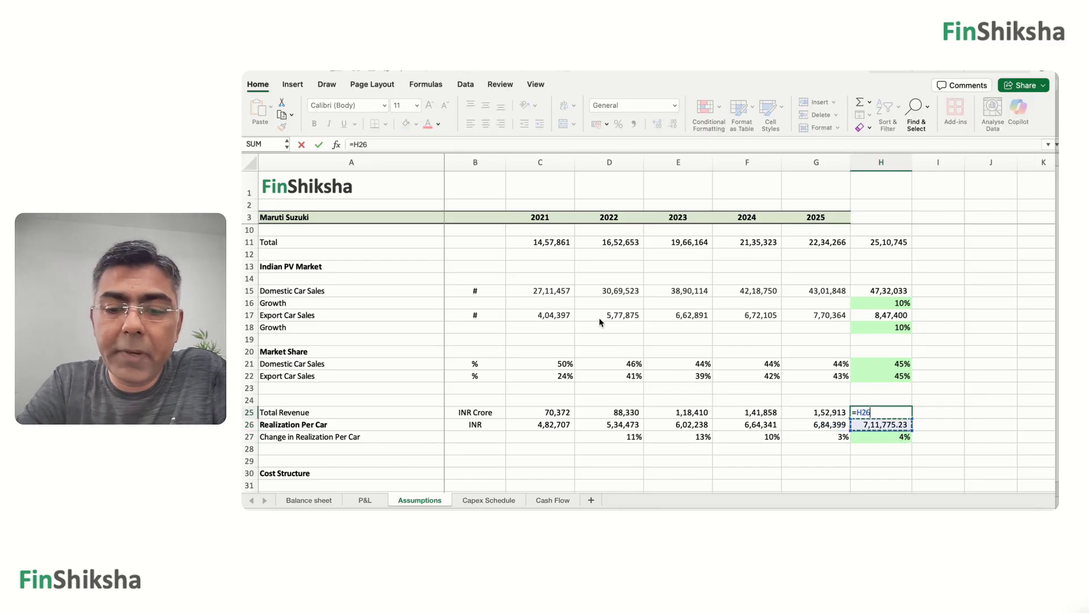
text(*)
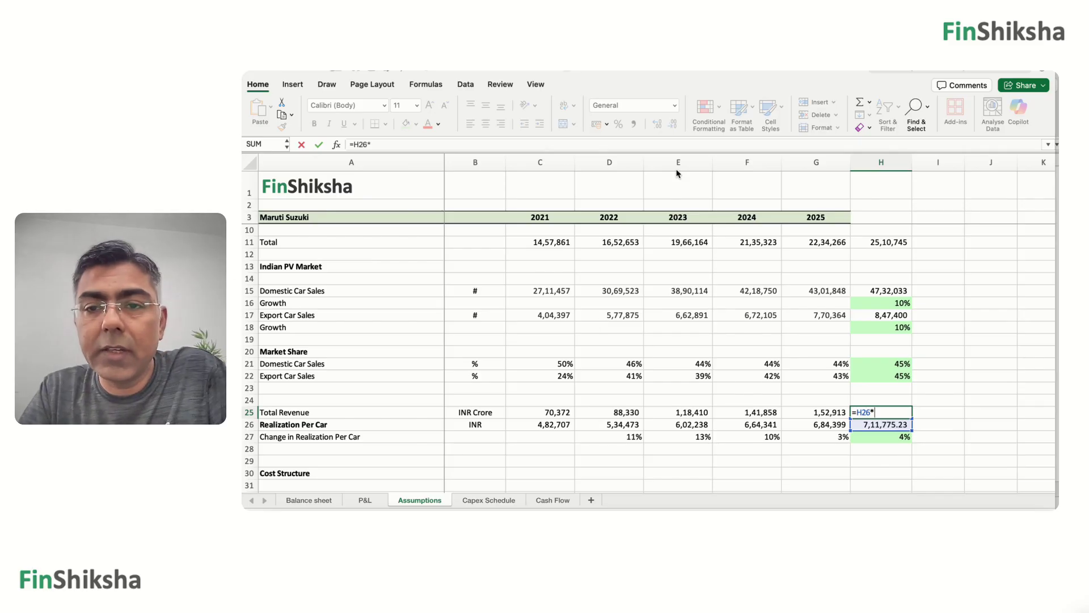
click(866, 244)
text(/10^7)
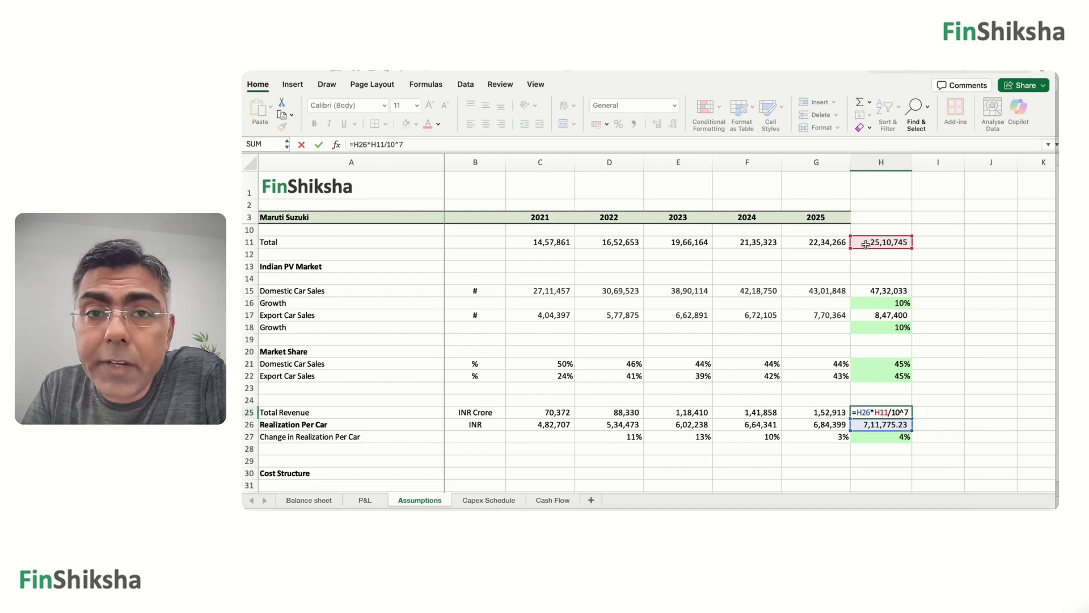
key(Return)
- Format the Total Revenue and Realization Per Car forecasts in H25:H26 with comma style and no decimal places
key(Up)
key(shift+Down)
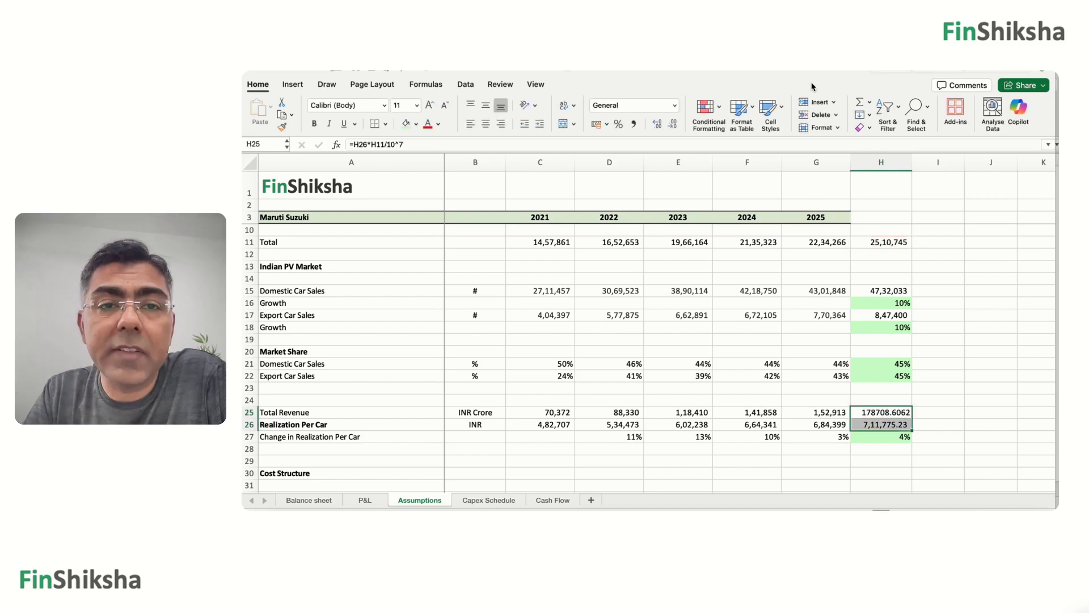
click(634, 123)
click(672, 124)
click(672, 124)
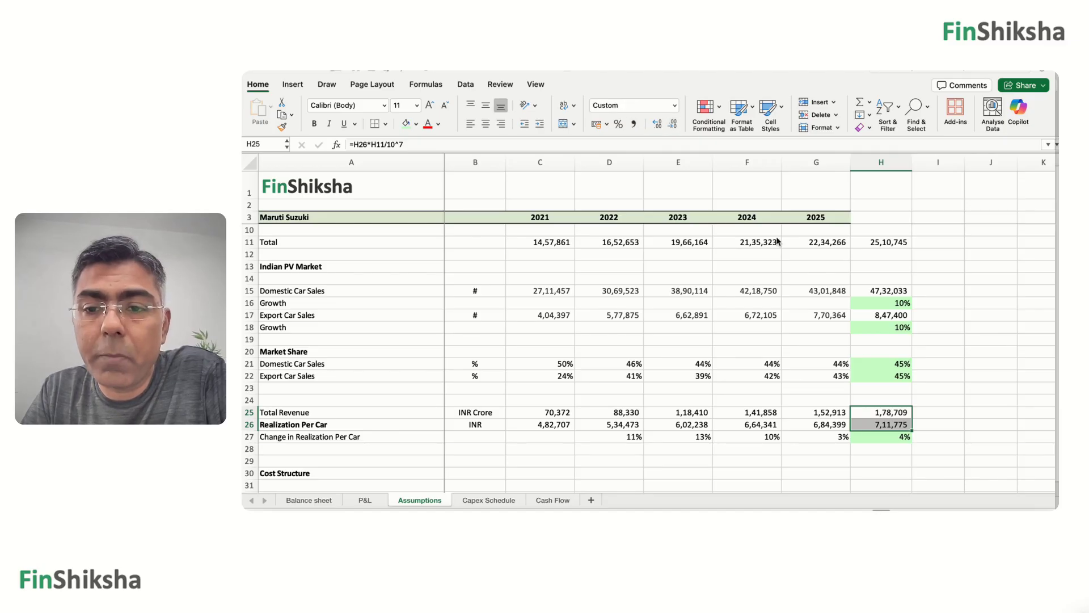
- Review the Total Revenue forecast in H25 and the growth, market share and realization change assumptions in H16, H18, H21:H22 and H27
key(Up)
key(Up)
key(Up)
key(Up)
key(Down)
key(Down)
key(Down)
key(Down)
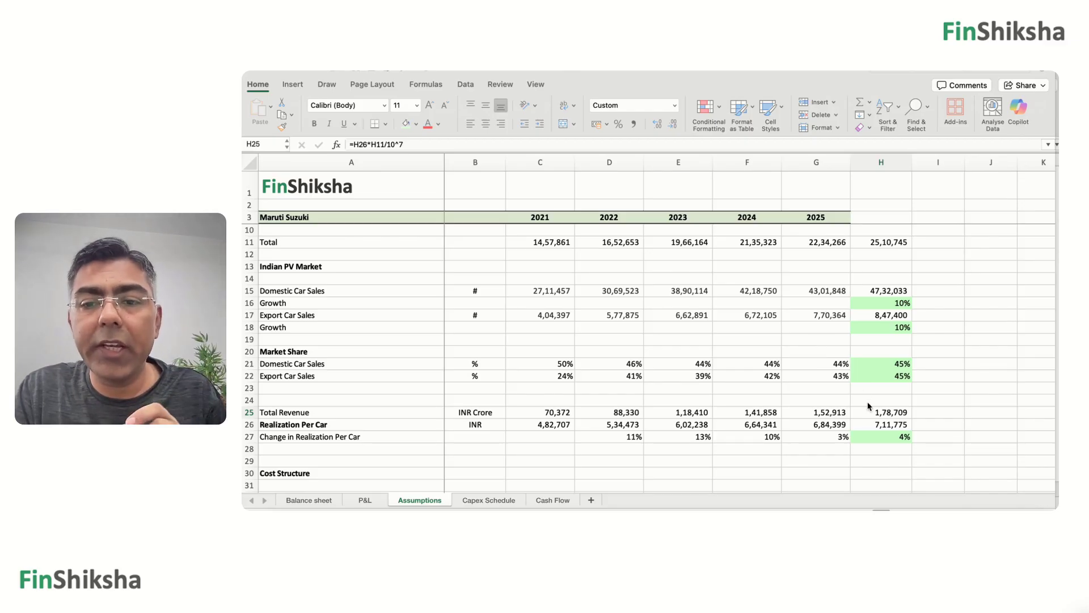
click(882, 413)
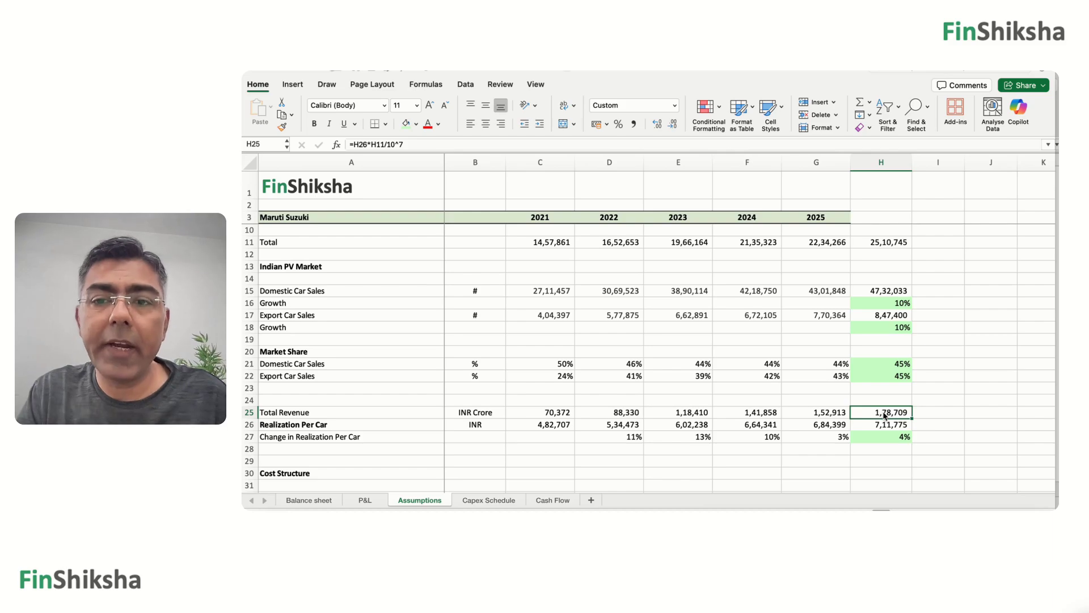
click(878, 299)
click(877, 324)
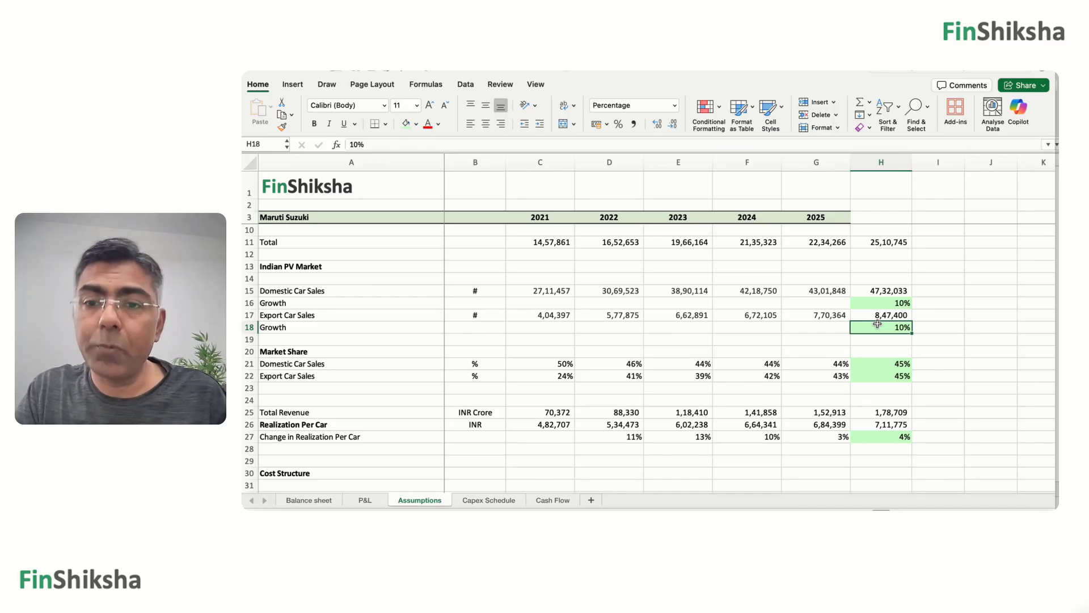
drag(879, 364, 880, 372)
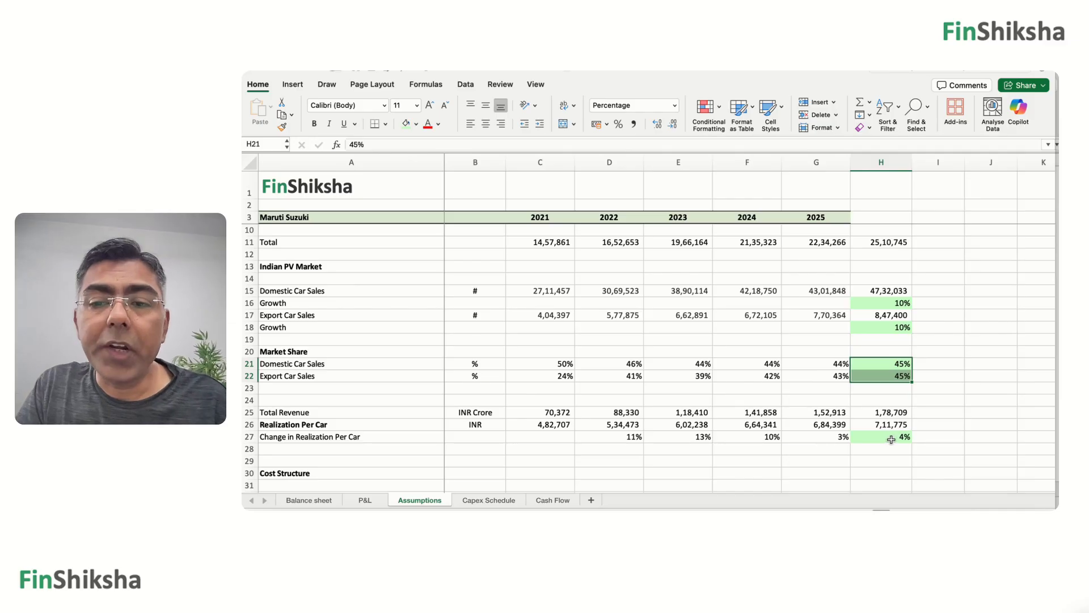
click(891, 437)
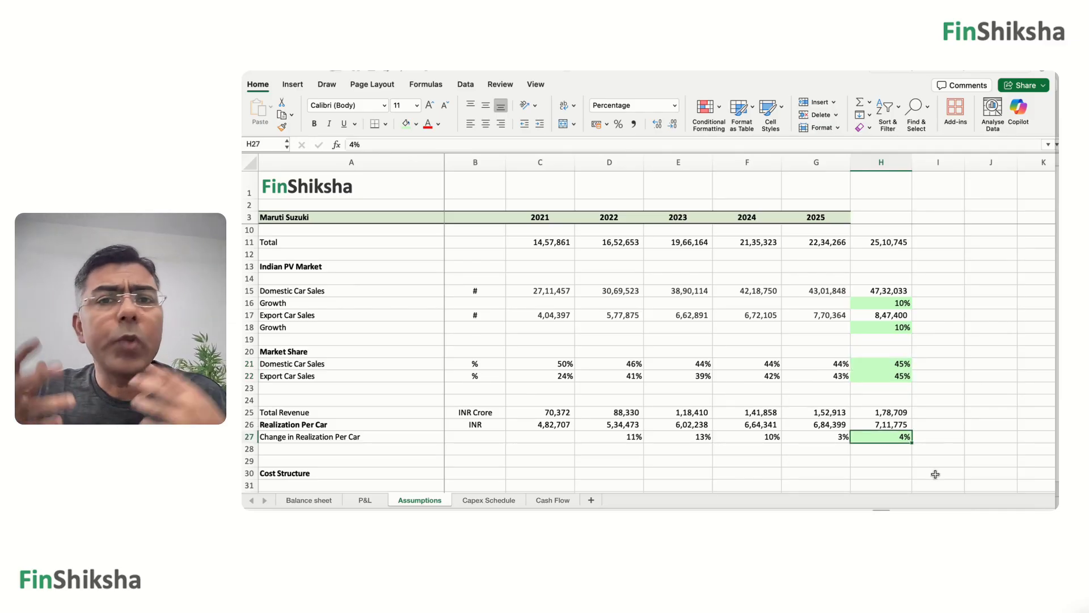